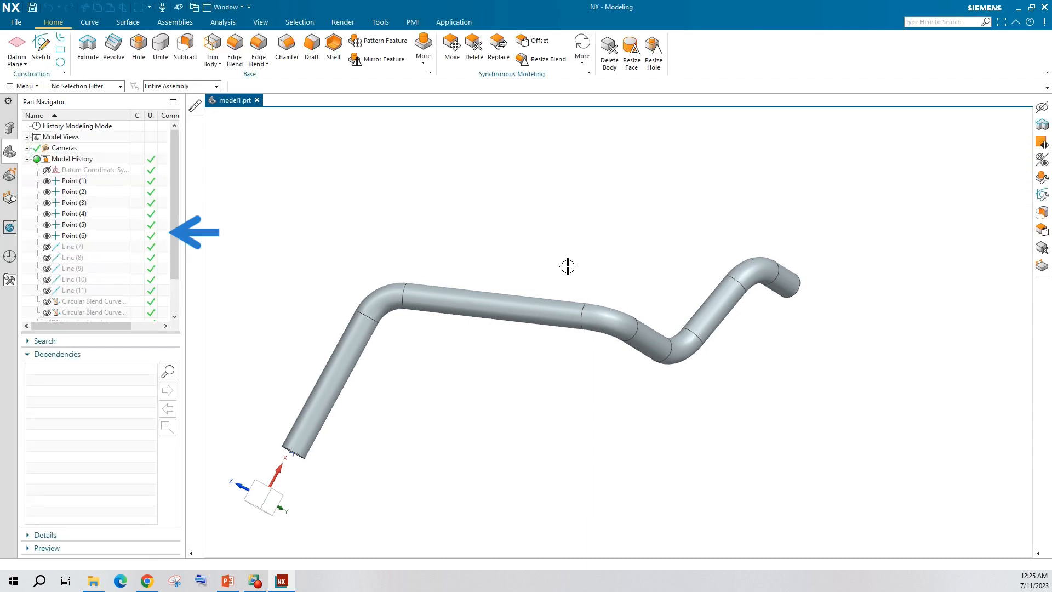
# Step: Examine the existing pipe and the six points it is based on in the model history
pyautogui.scroll(3, 597, 235)
pyautogui.scroll(-4, 610, 238)
pyautogui.moveTo(573, 309); pyautogui.dragTo(576, 361, button='middle')
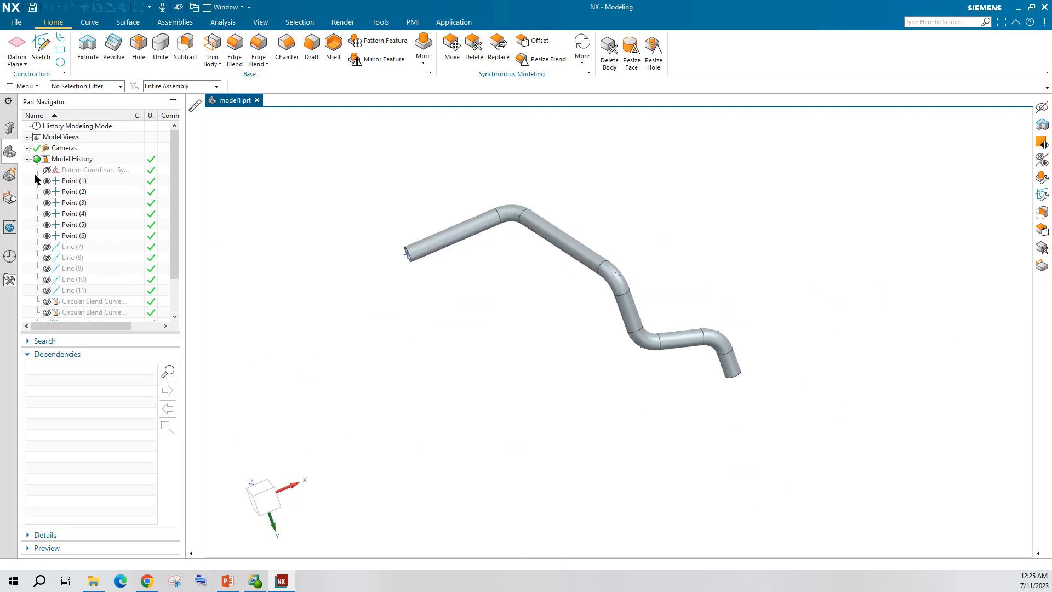
pyautogui.click(72, 181)
pyautogui.click(77, 193)
pyautogui.click(80, 203)
pyautogui.click(81, 214)
pyautogui.click(82, 236)
pyautogui.click(82, 226)
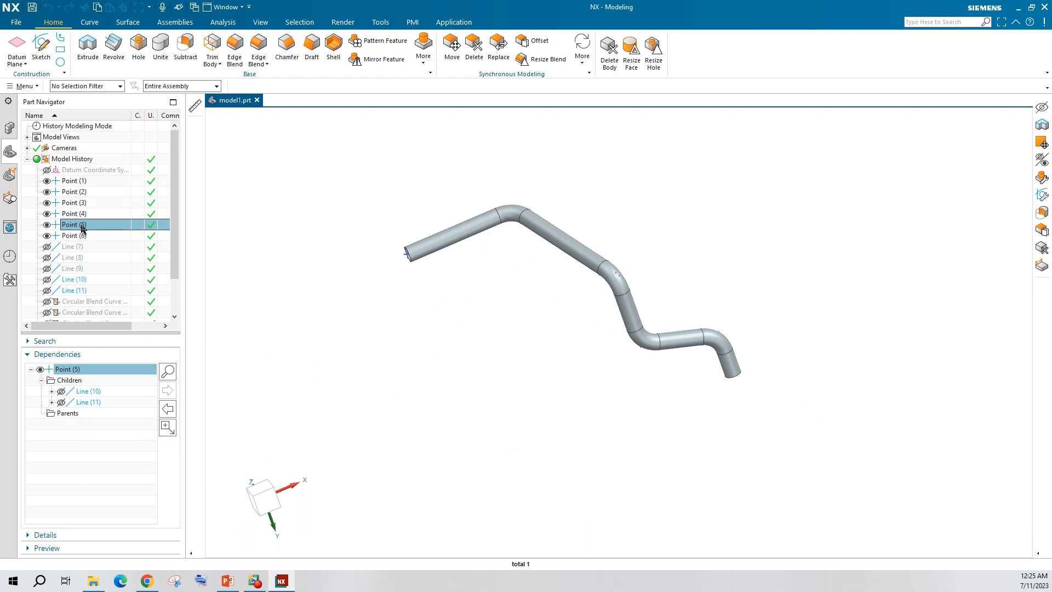
# Step: Examine the dependencies of the pipe's lines, circular blend curves, composite curve and tube in the model history
pyautogui.scroll(-2, 91, 250)
pyautogui.click(79, 204)
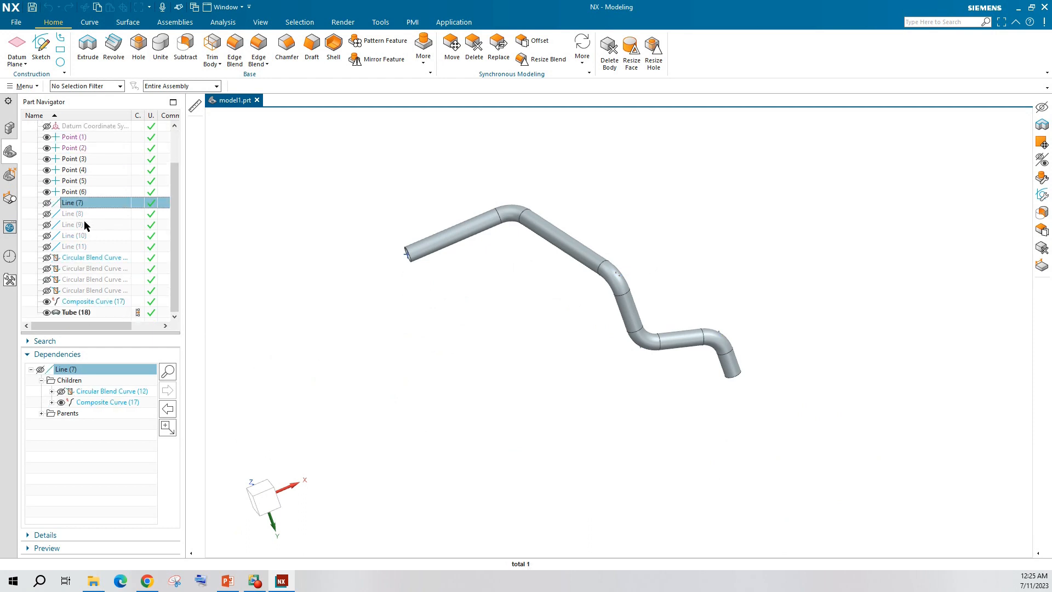
pyautogui.press('Delete')
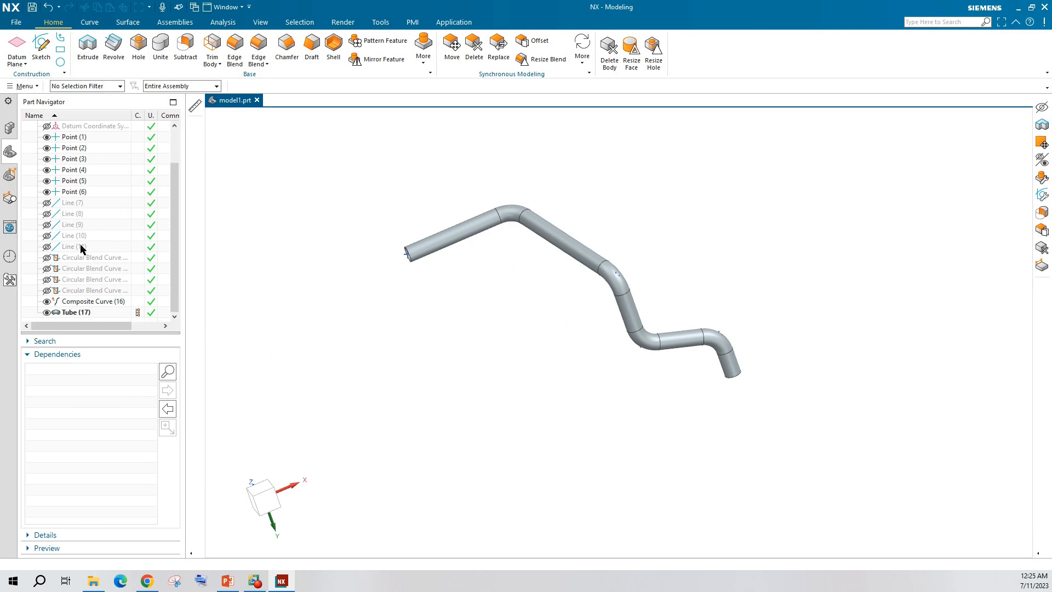
pyautogui.keyDown('shift'); pyautogui.click(80, 248); pyautogui.keyUp('shift')
pyautogui.click(84, 257)
pyautogui.click(86, 268)
pyautogui.click(87, 279)
pyautogui.click(88, 290)
pyautogui.click(88, 302)
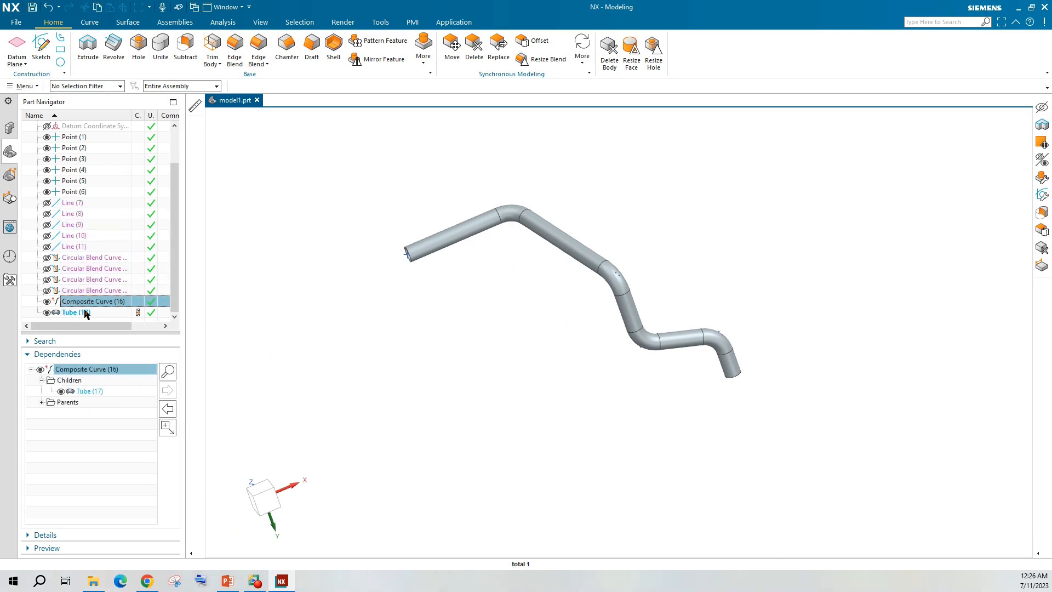
pyautogui.click(83, 312)
pyautogui.click(458, 298)
pyautogui.scroll(2, 120, 236)
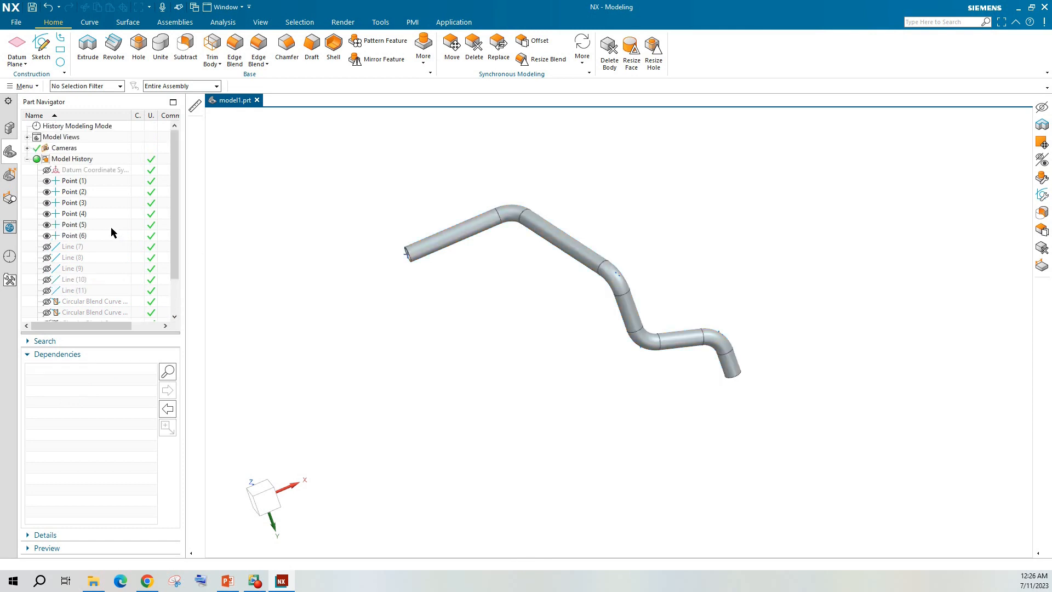
# Step: Group all features from Point (1) through Tube (17) into a feature group named PIPE OLD
pyautogui.click(82, 181)
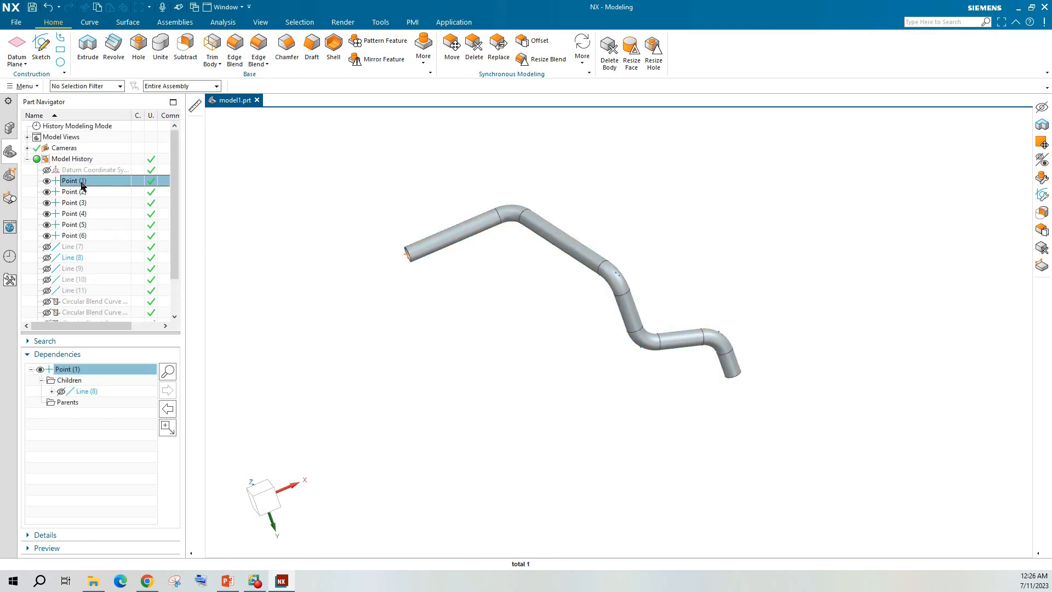
pyautogui.scroll(-2, 75, 184)
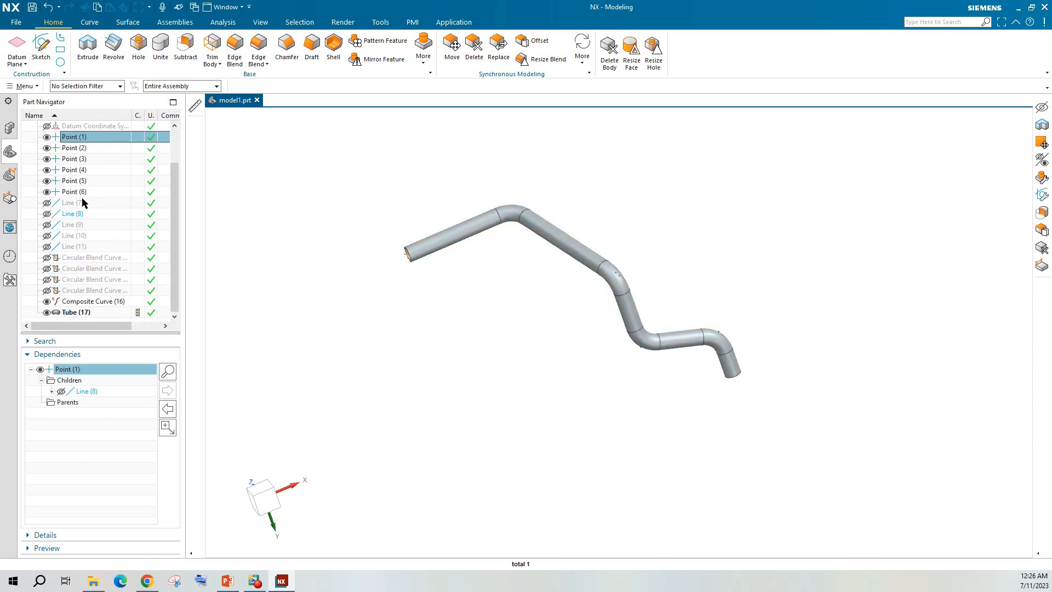
pyautogui.keyDown('shift'); pyautogui.click(77, 312); pyautogui.keyUp('shift')
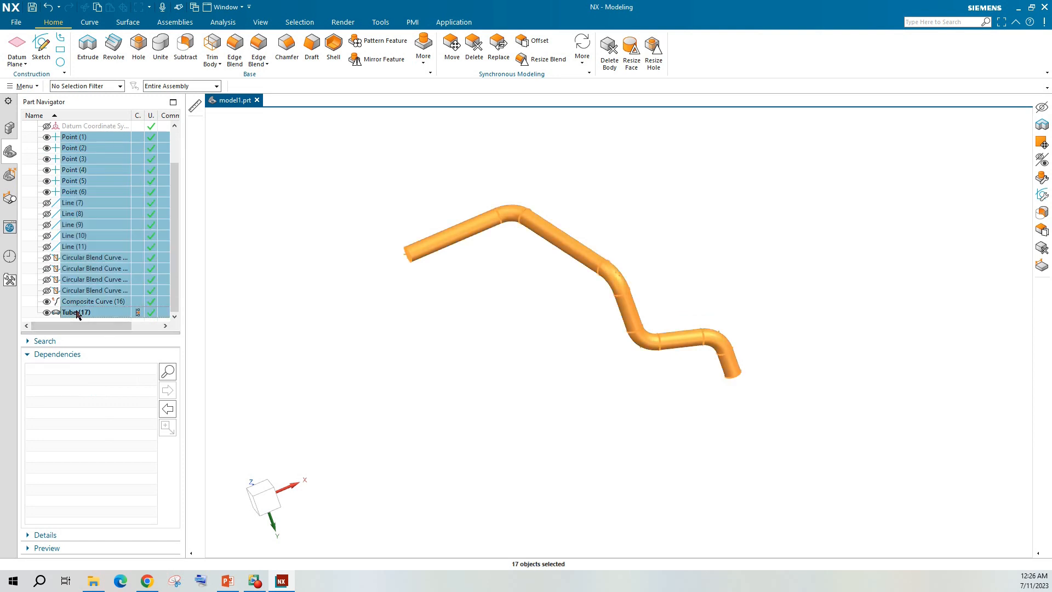
pyautogui.rightClick(76, 313)
pyautogui.click(108, 417)
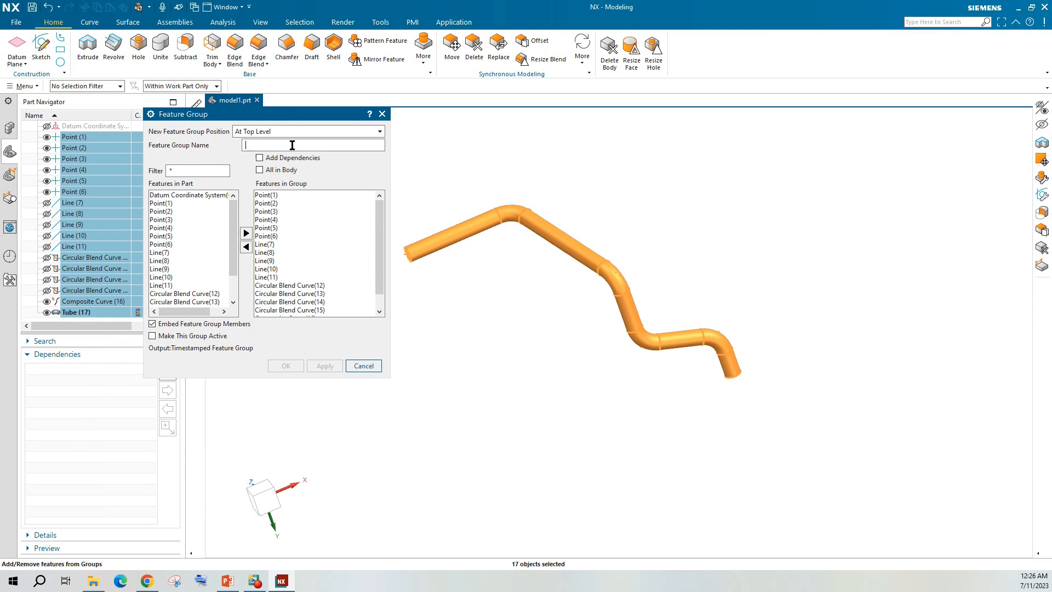
pyautogui.write('PIP')
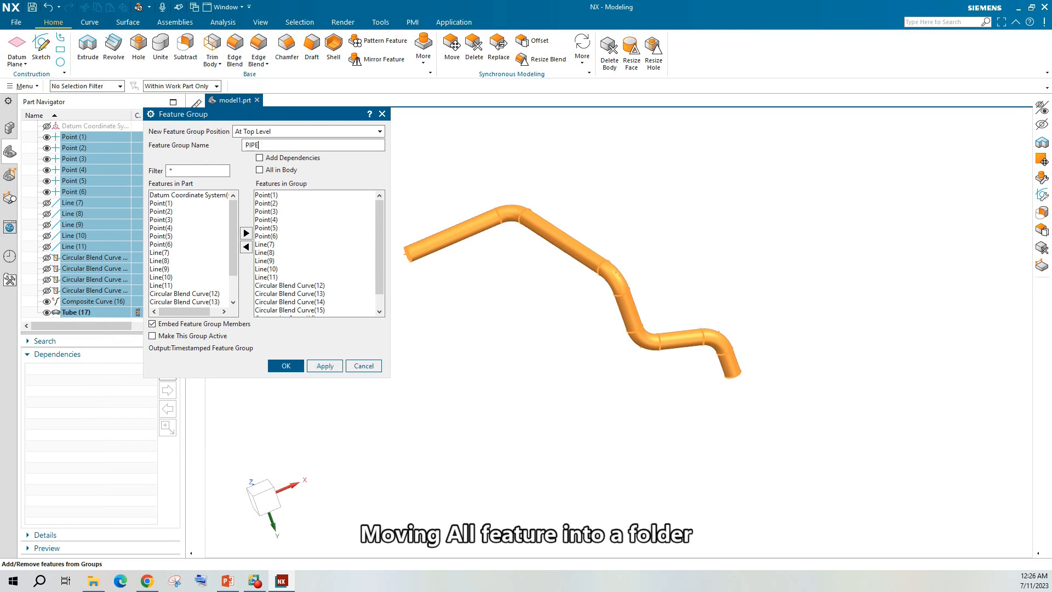
pyautogui.write('E ')
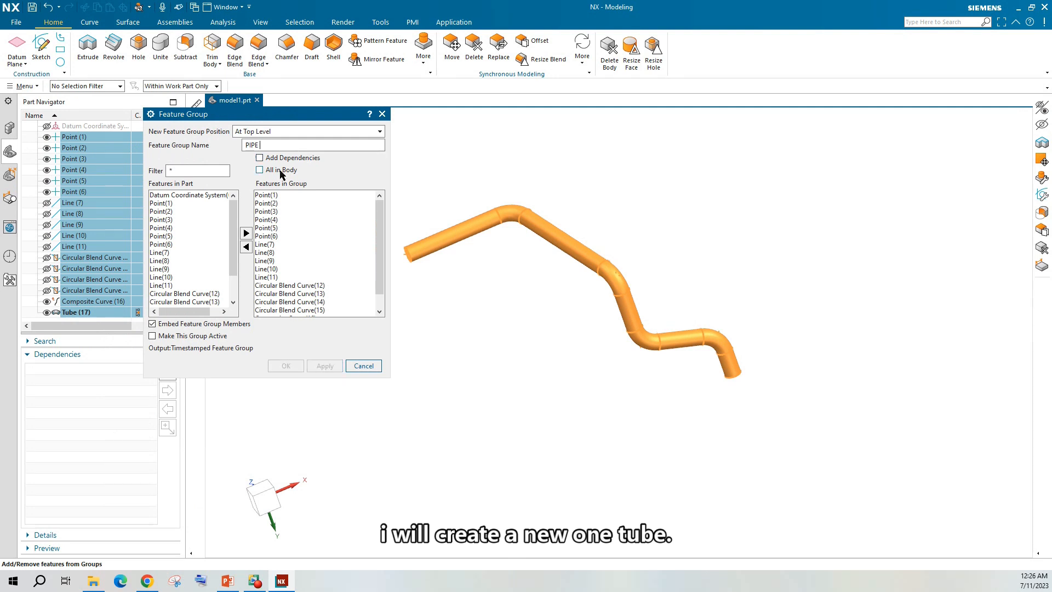
pyautogui.write('OLD')
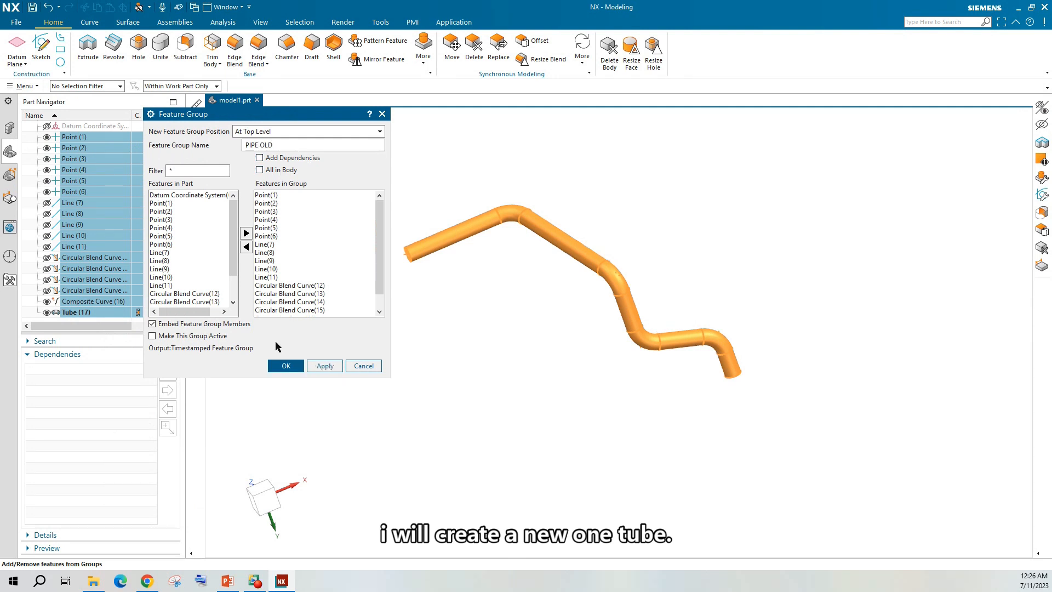
pyautogui.click(292, 366)
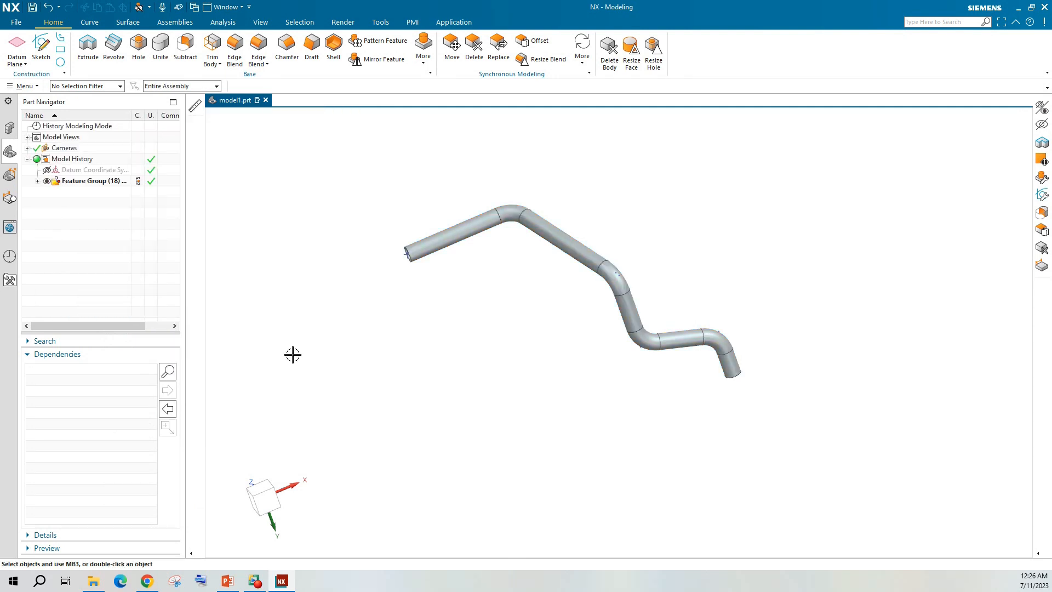
# Step: Suppress the PIPE OLD feature group
pyautogui.click(38, 181)
pyautogui.click(37, 126)
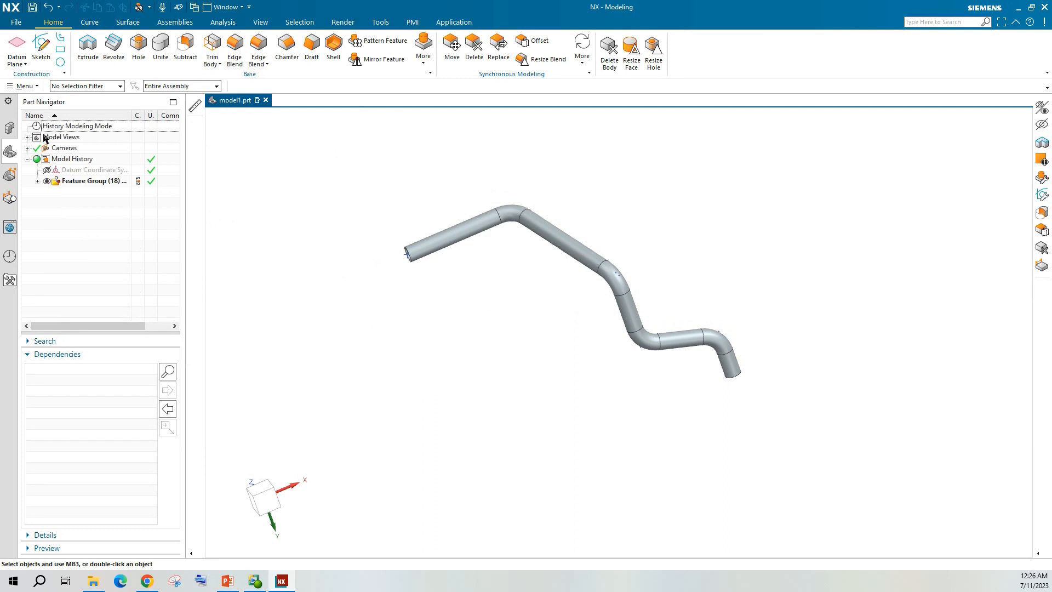
pyautogui.rightClick(69, 184)
pyautogui.click(100, 291)
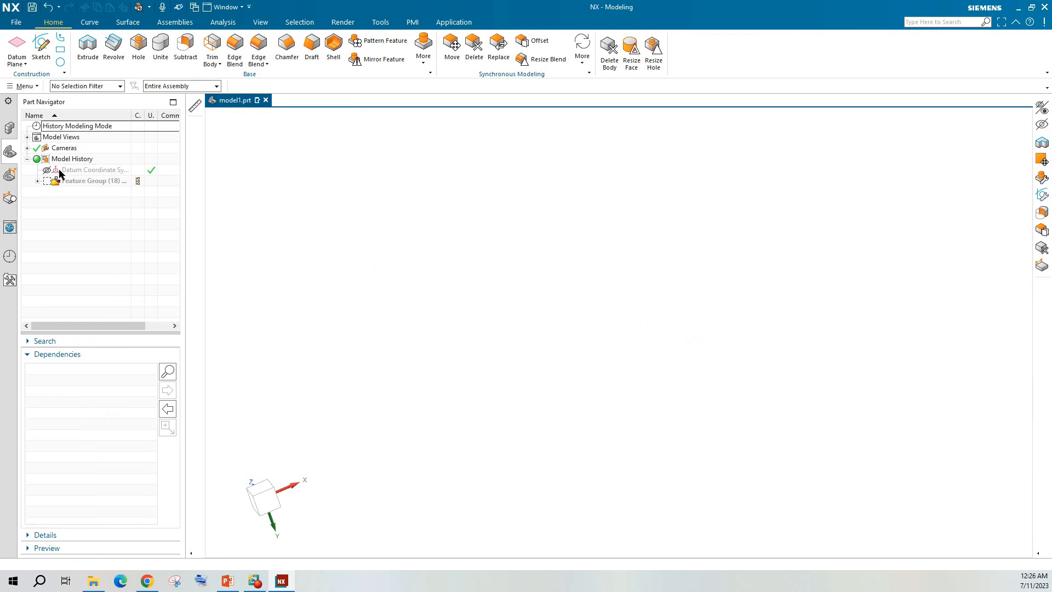
# Step: Create point A at X 0, Y 0, Z 0 with the Point tool, consulting the coordinate table in the PowerPoint presentation
pyautogui.click(89, 22)
pyautogui.click(134, 43)
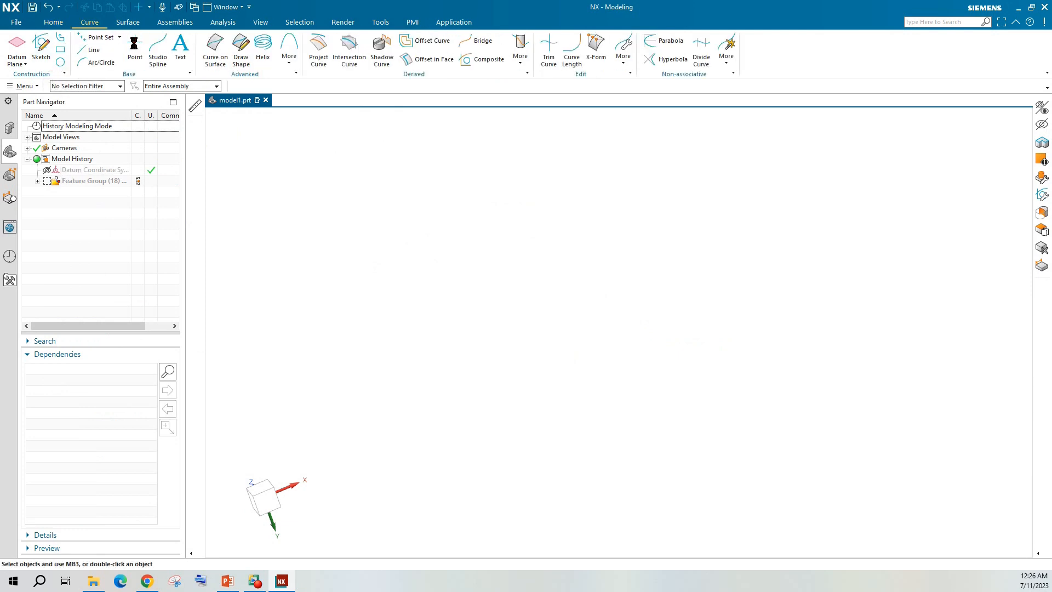
pyautogui.moveTo(217, 120); pyautogui.dragTo(259, 144)
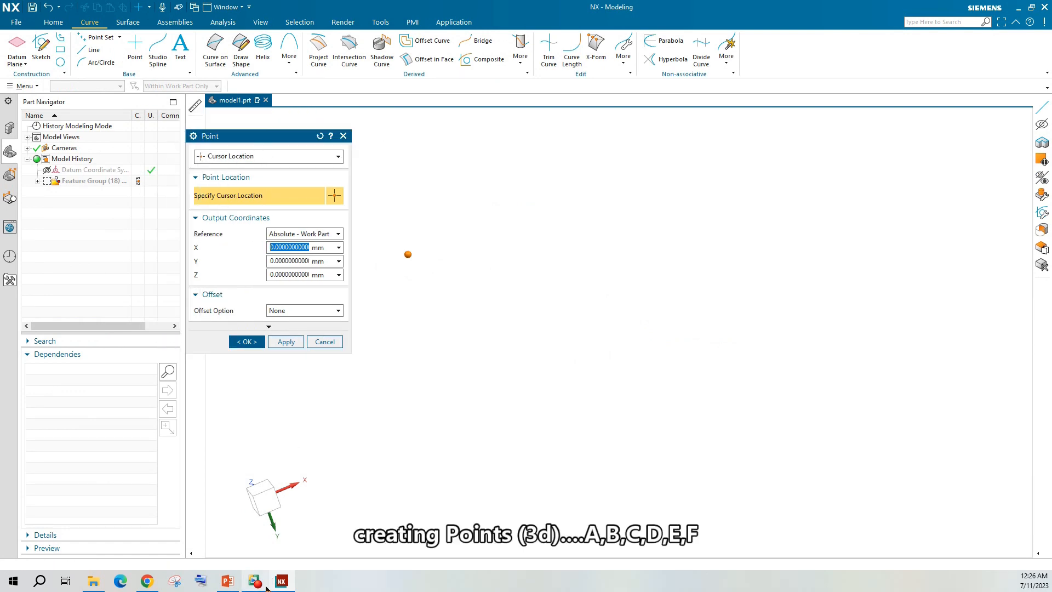
pyautogui.click(234, 581)
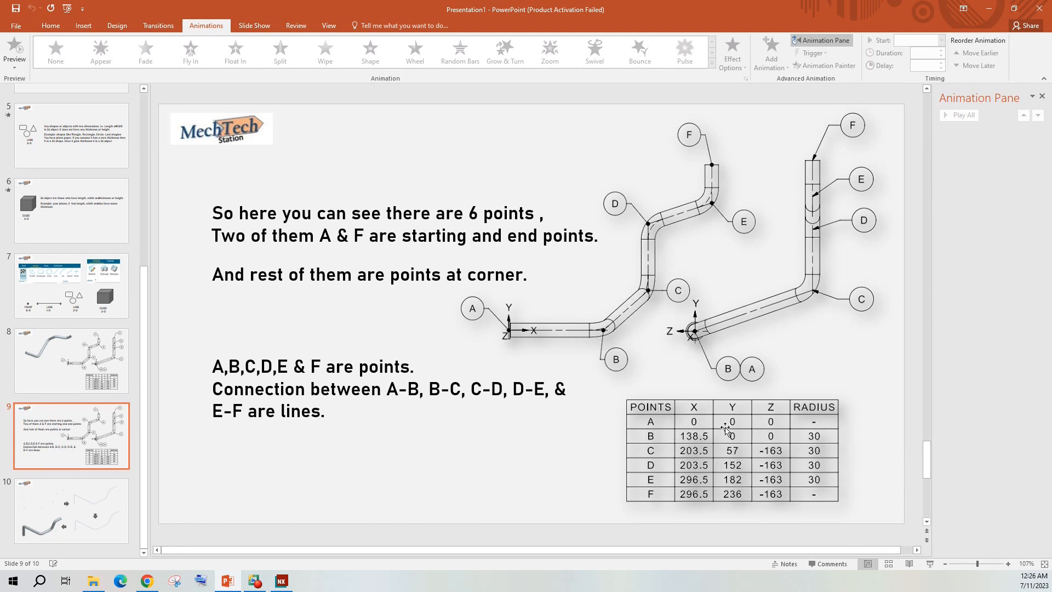
pyautogui.click(281, 581)
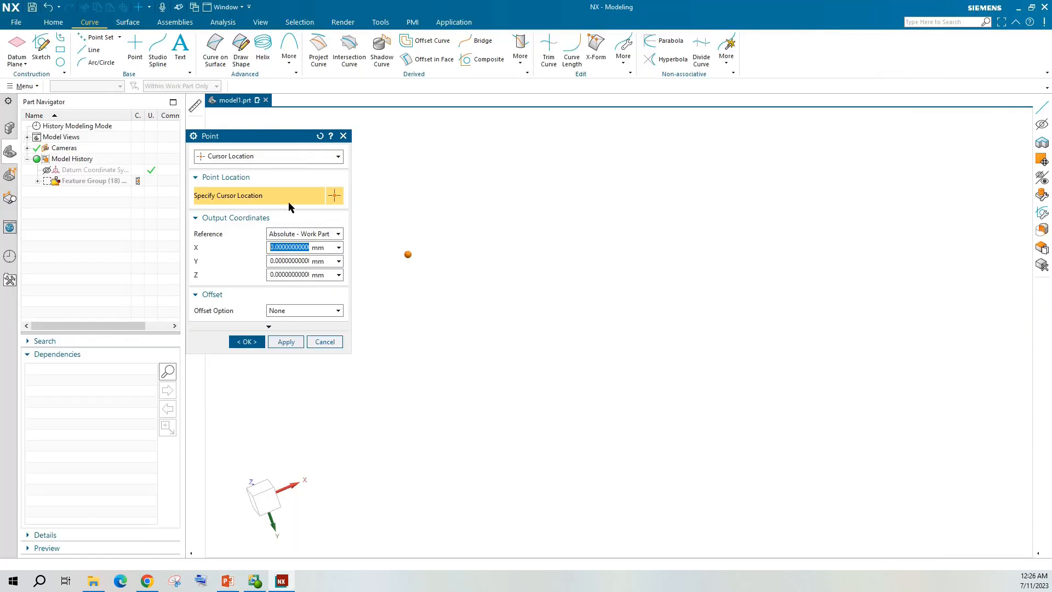
pyautogui.click(285, 341)
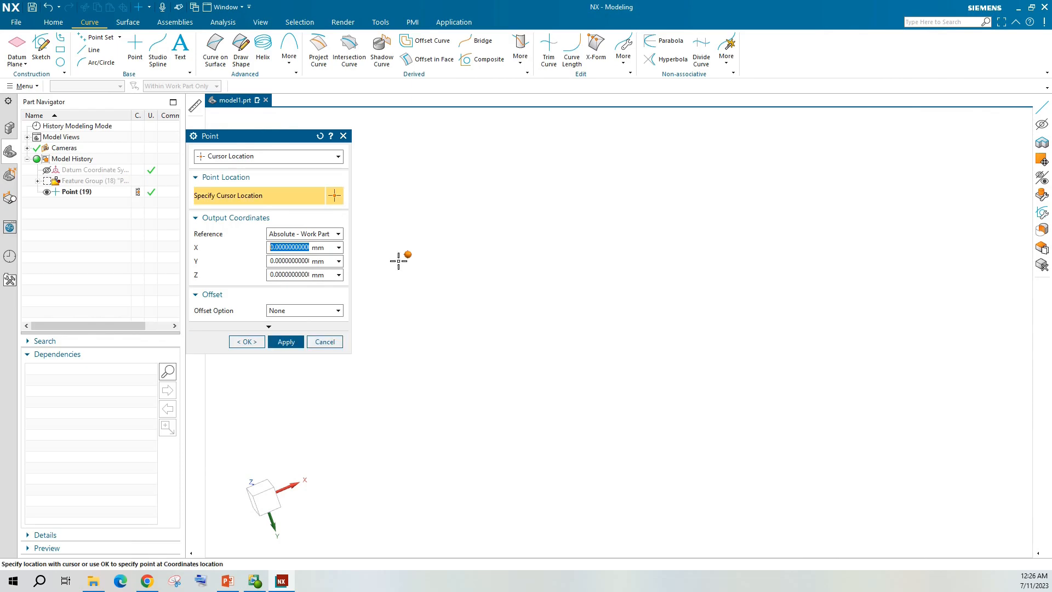
# Step: Create point B at X 138.5, Y 0, Z 0 mm from the PowerPoint coordinate table
pyautogui.click(227, 580)
pyautogui.click(282, 581)
pyautogui.write('138.5')
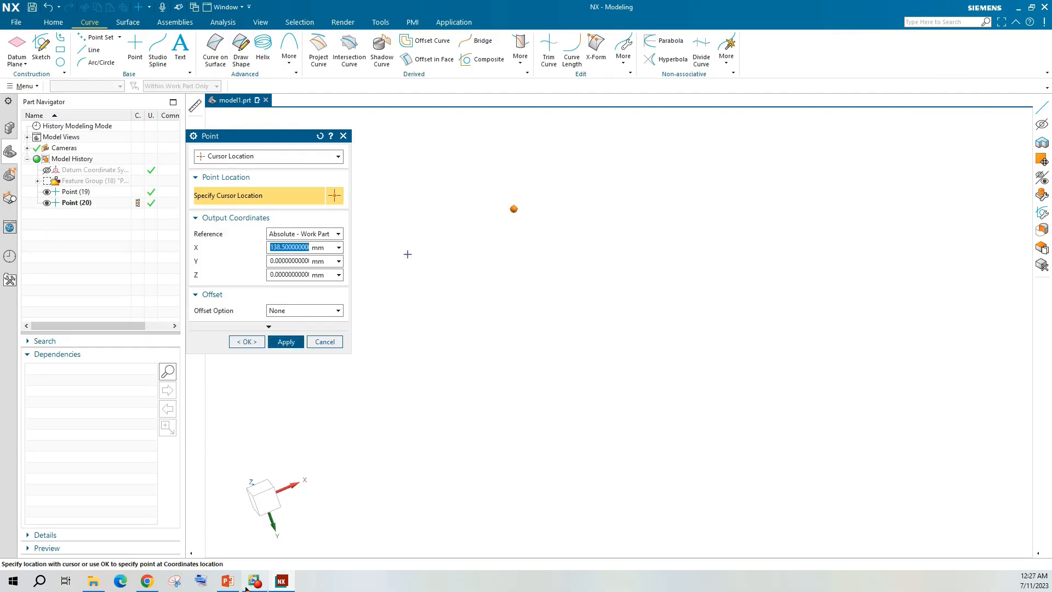
# Step: Create point C at X 203.5, Y 57, Z -163 mm, reading each coordinate from the PowerPoint table
pyautogui.click(227, 580)
pyautogui.click(282, 580)
pyautogui.write('203.5')
pyautogui.click(227, 580)
pyautogui.click(282, 581)
pyautogui.press('Tab')
pyautogui.write('57')
pyautogui.click(228, 581)
pyautogui.click(282, 581)
pyautogui.press('Tab')
pyautogui.write('-163')
pyautogui.click(285, 342)
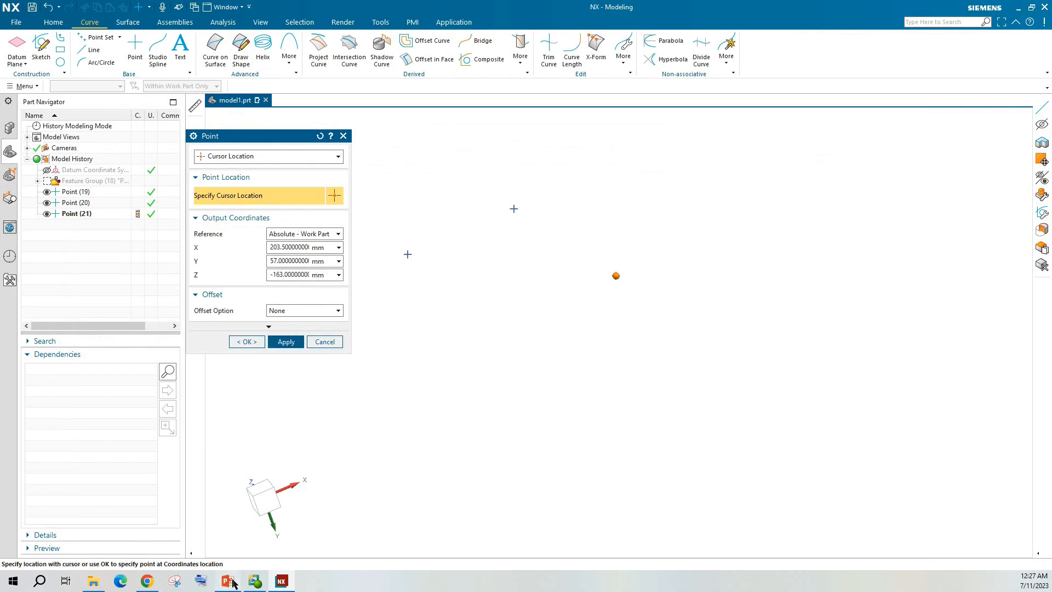
# Step: Create point D at X 203.5, Y 152, Z -163 mm from the PowerPoint coordinate table
pyautogui.click(227, 581)
pyautogui.click(282, 580)
pyautogui.click(282, 262)
pyautogui.click(286, 342)
# Step: Create point E at X 296.5, Y 182, Z -163 mm, reading the coordinates from the PowerPoint table
pyautogui.click(228, 581)
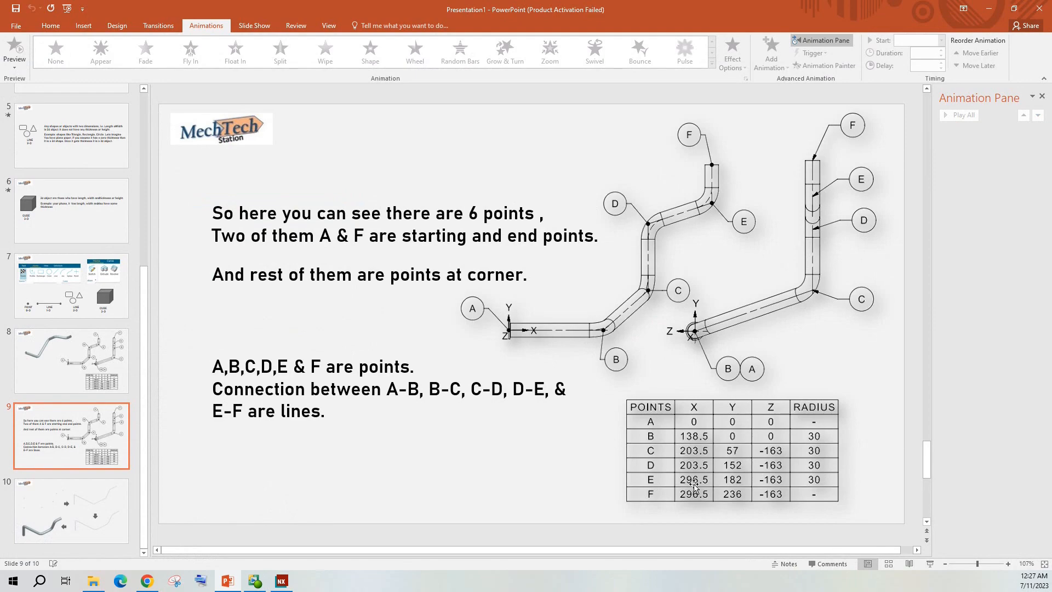
pyautogui.click(281, 581)
pyautogui.write('296.5')
pyautogui.click(227, 581)
pyautogui.moveTo(268, 261); pyautogui.dragTo(305, 262)
pyautogui.write('182.00000')
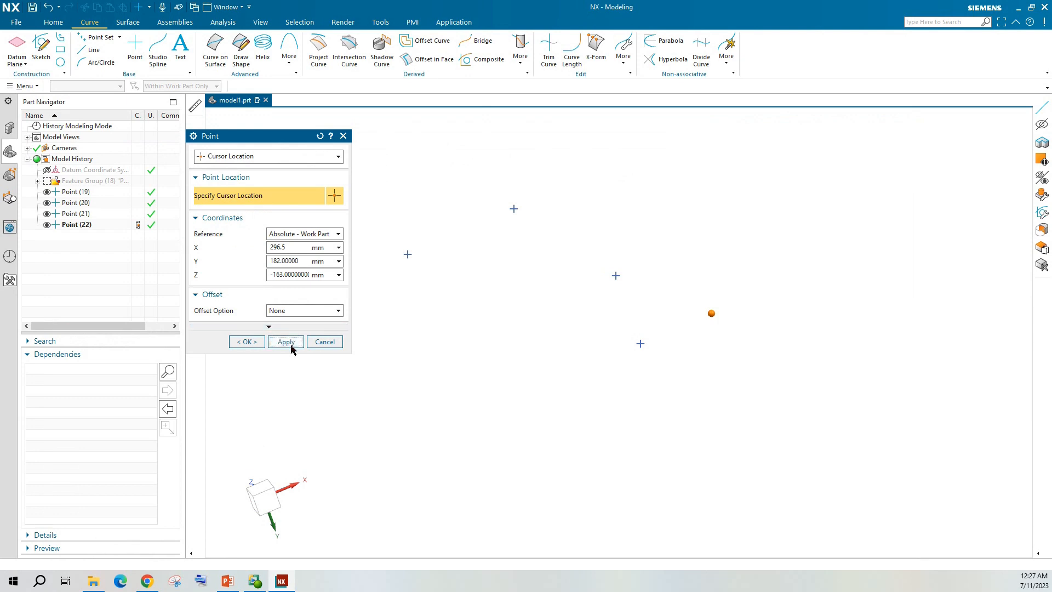
pyautogui.click(286, 342)
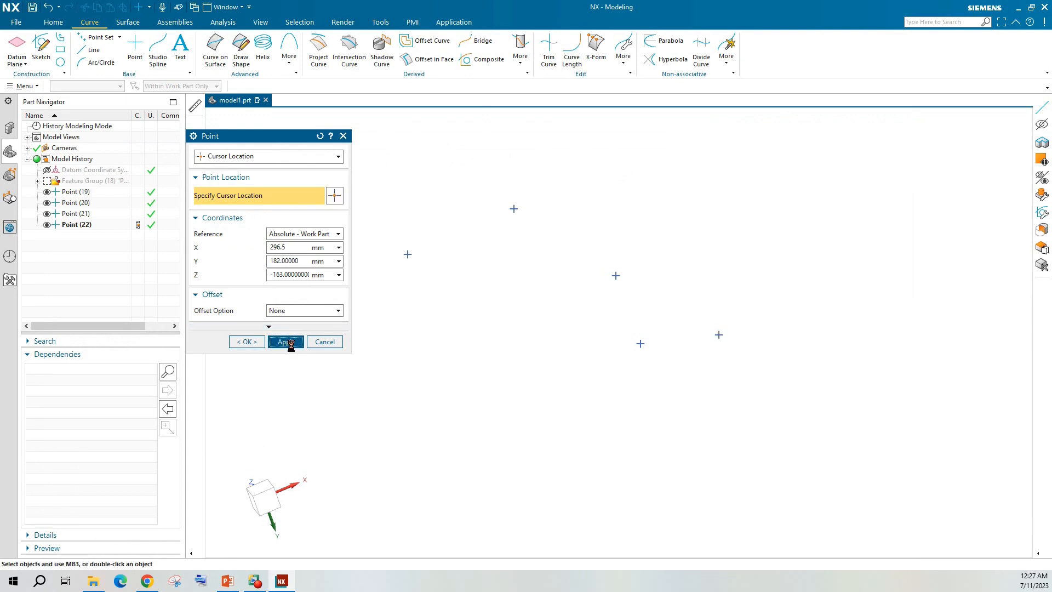
# Step: Create the last point F at X 296.5, Y 236, Z -163 mm from the PowerPoint table and finish the Point command
pyautogui.click(228, 582)
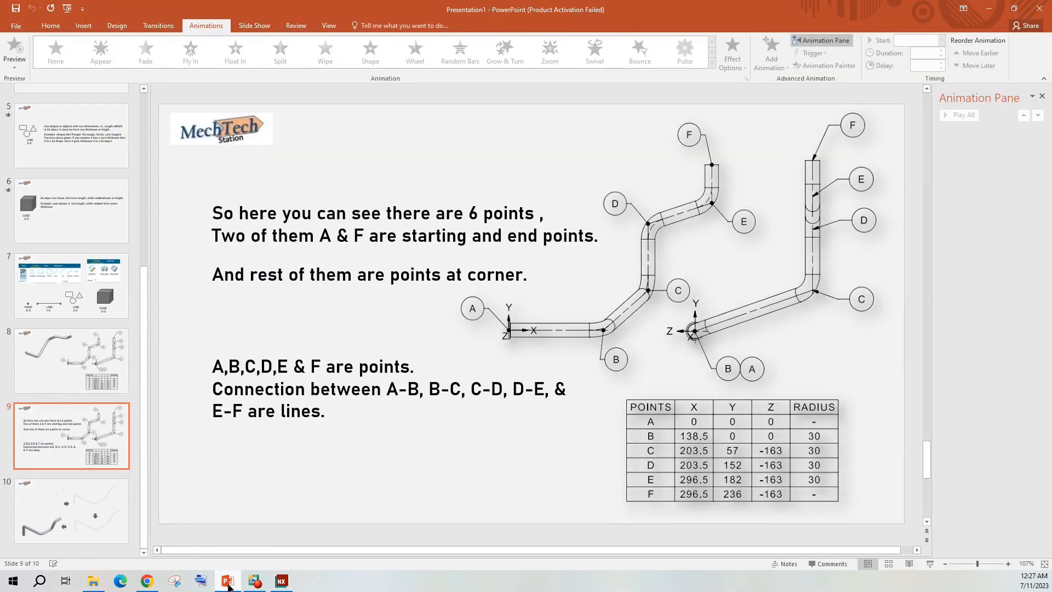
pyautogui.click(228, 582)
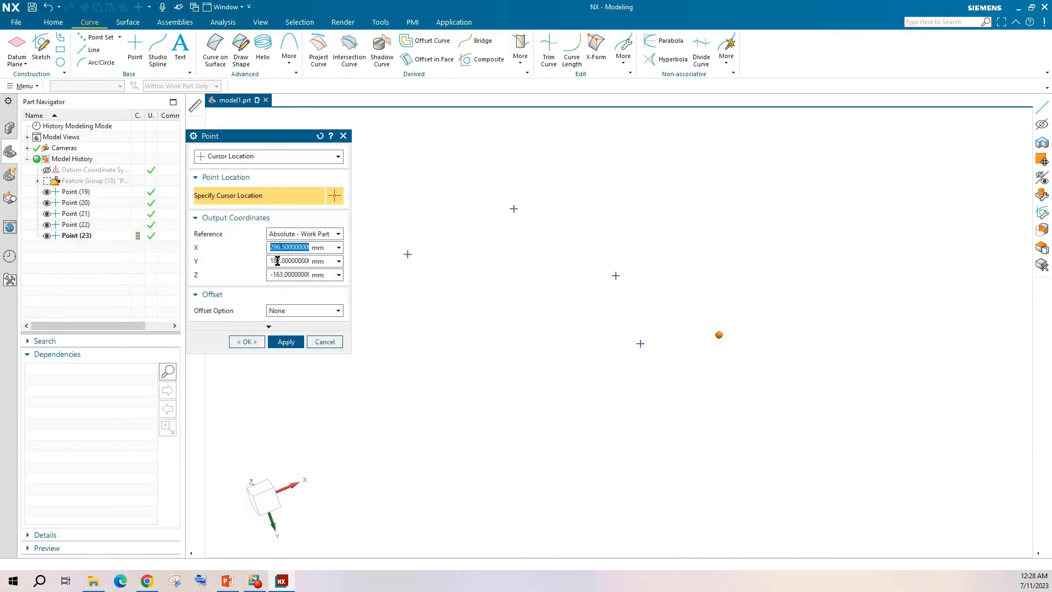
pyautogui.moveTo(269, 262); pyautogui.dragTo(291, 262)
pyautogui.write('236')
pyautogui.click(246, 342)
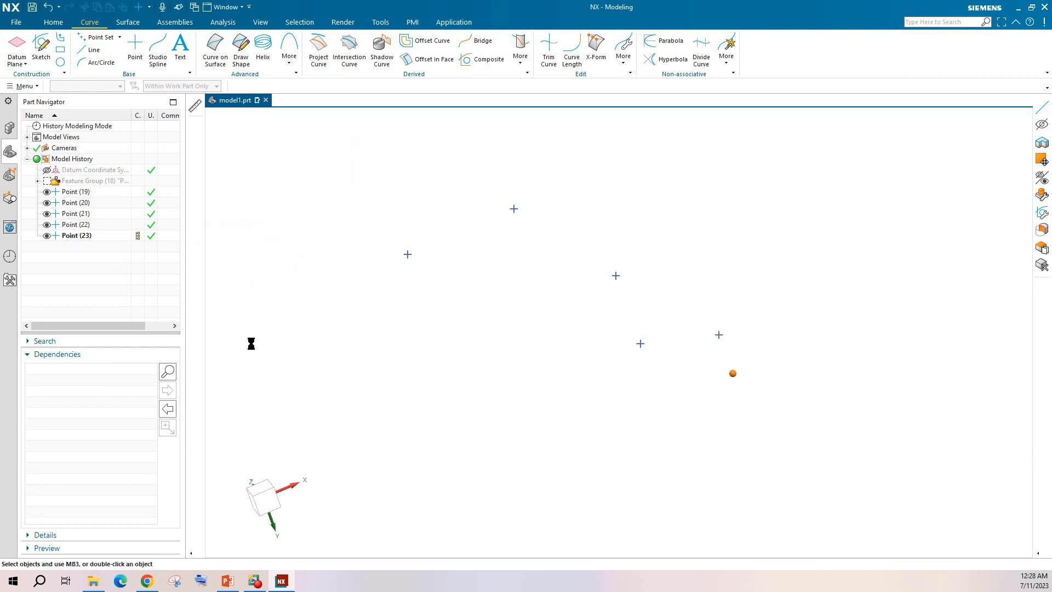
# Step: Check the coordinates of the first four new points one after another, leaving each point's definition without changes
pyautogui.scroll(2, 716, 338)
pyautogui.scroll(-2, 650, 317)
pyautogui.moveTo(544, 306); pyautogui.dragTo(418, 315, button='middle')
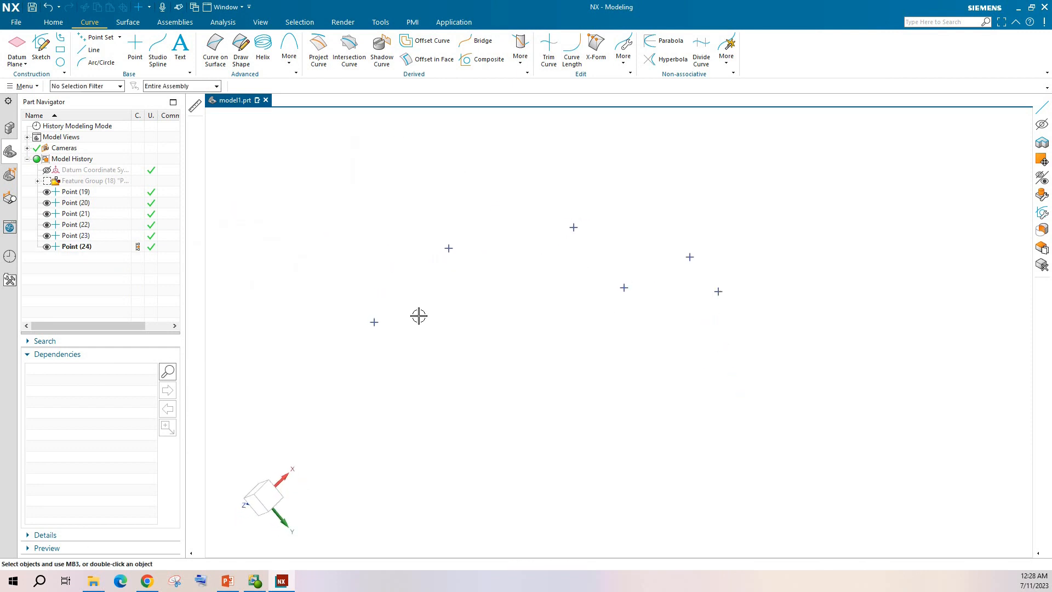
pyautogui.doubleClick(374, 322)
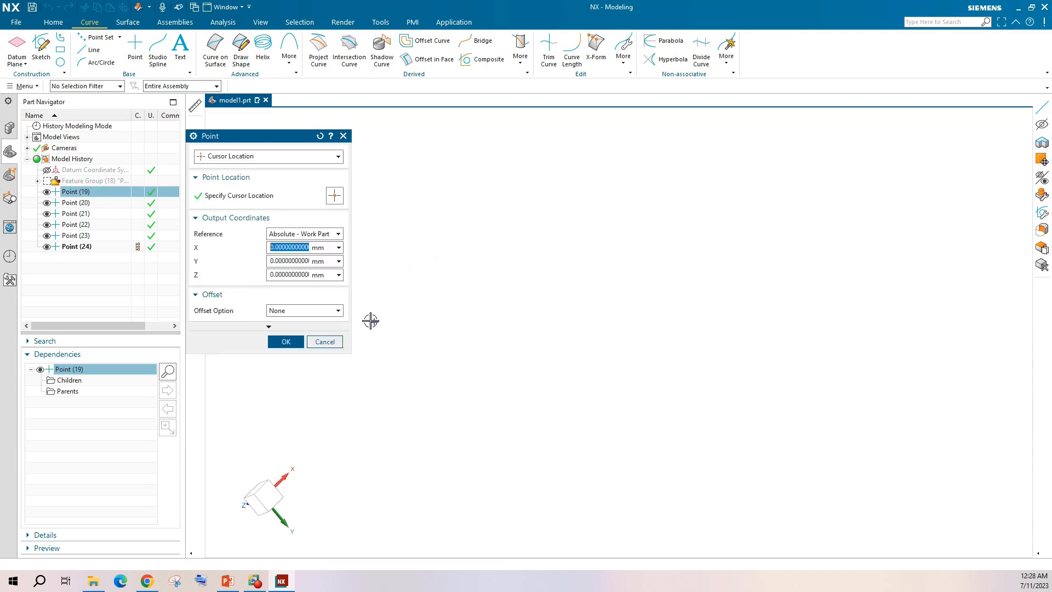
pyautogui.click(326, 342)
pyautogui.doubleClick(448, 245)
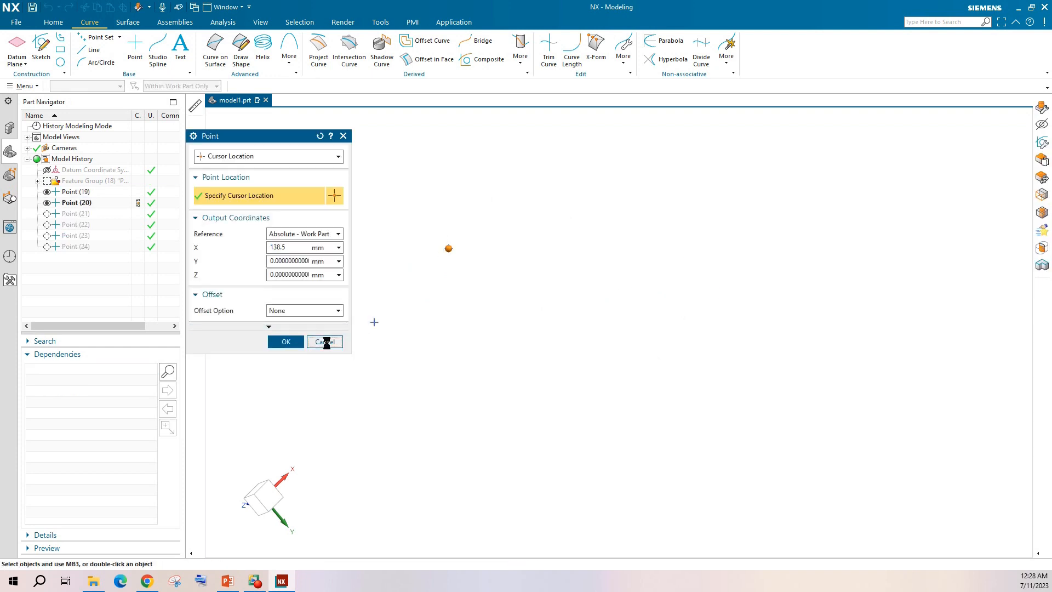
pyautogui.click(326, 340)
pyautogui.doubleClick(576, 230)
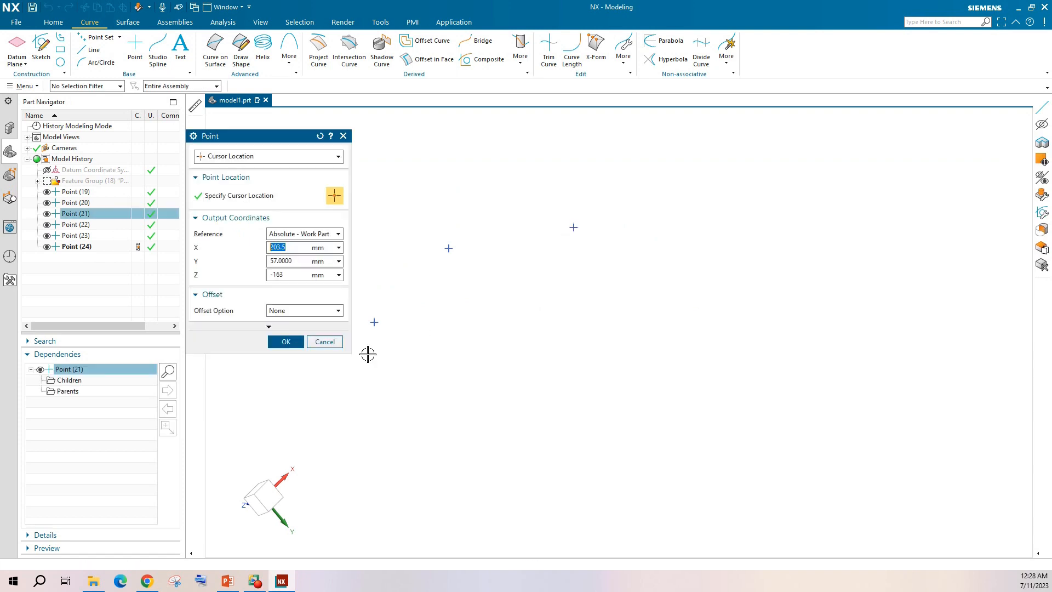
pyautogui.click(335, 342)
pyautogui.doubleClick(624, 287)
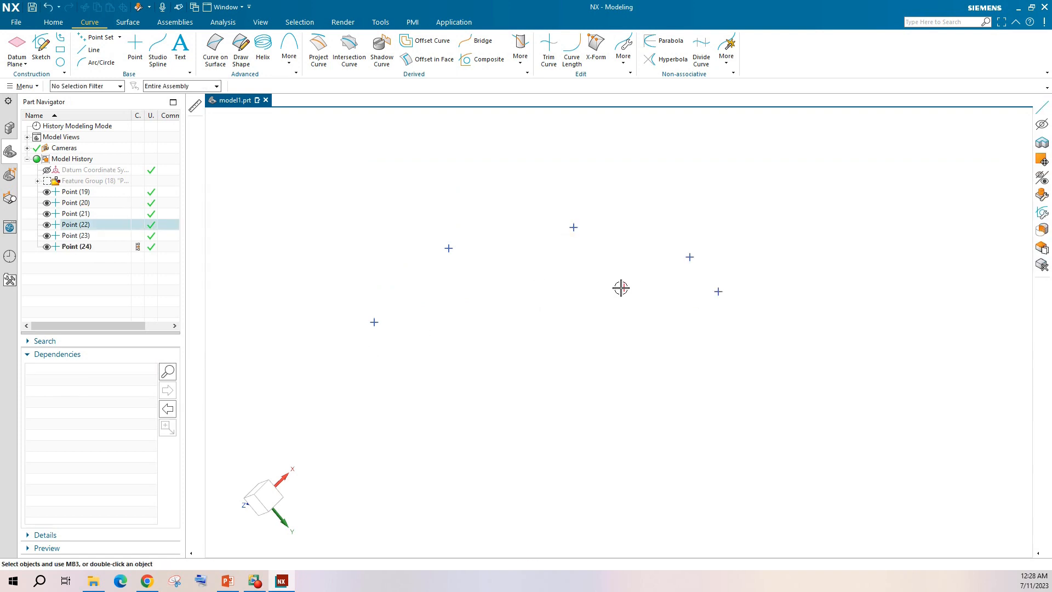
pyautogui.click(327, 342)
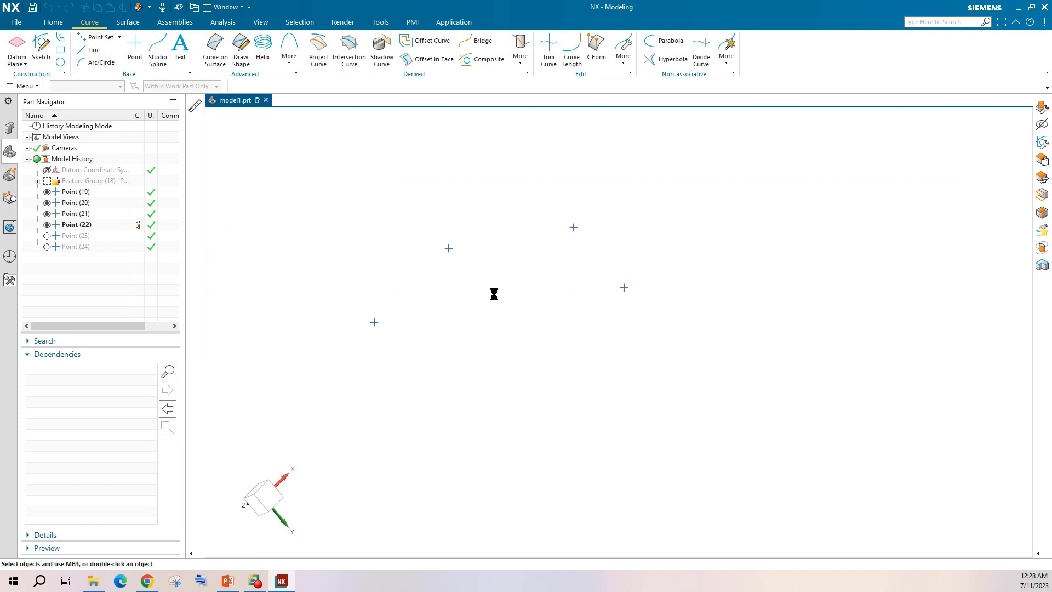
# Step: Check the coordinates of the last two new points, leaving their definitions without changes
pyautogui.click(688, 258)
pyautogui.doubleClick(688, 257)
pyautogui.click(331, 342)
pyautogui.doubleClick(716, 295)
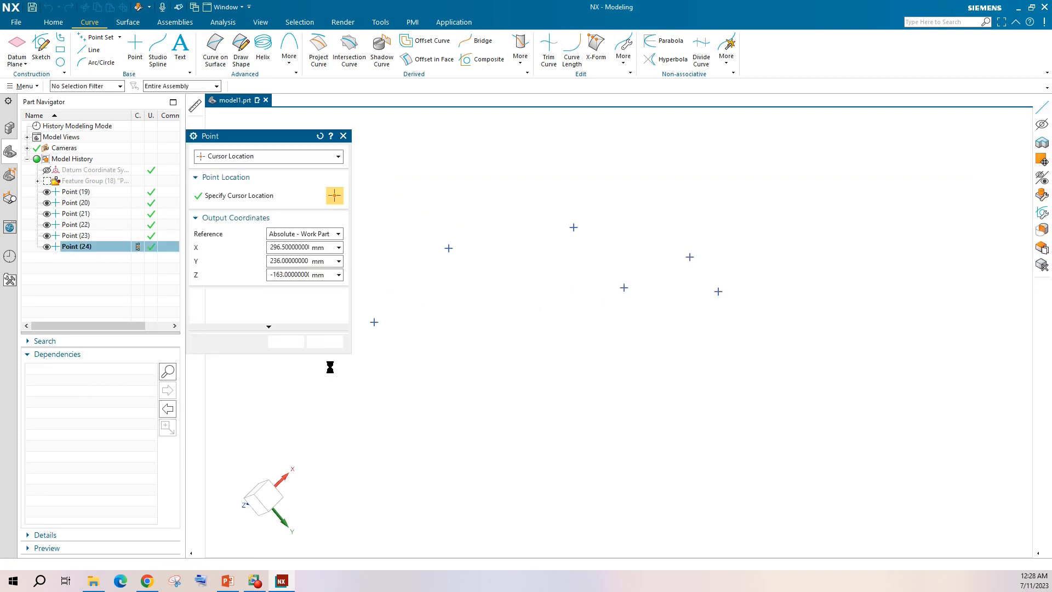
pyautogui.click(328, 341)
# Step: Draw a line from point A to point B with the start and end options set to Point, and select it in the model history
pyautogui.moveTo(594, 333); pyautogui.dragTo(457, 276, button='middle')
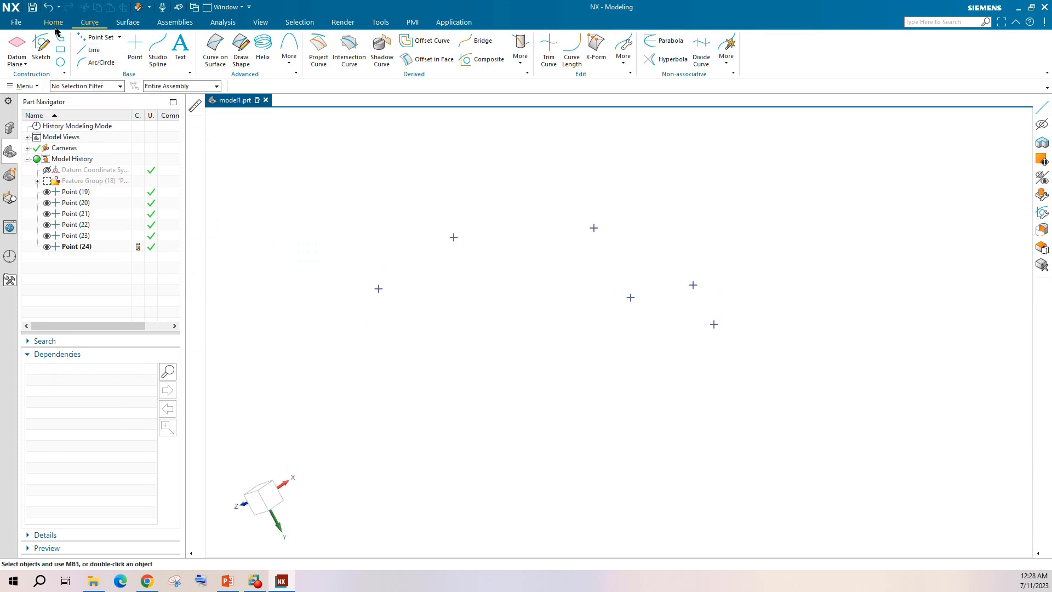
pyautogui.click(92, 50)
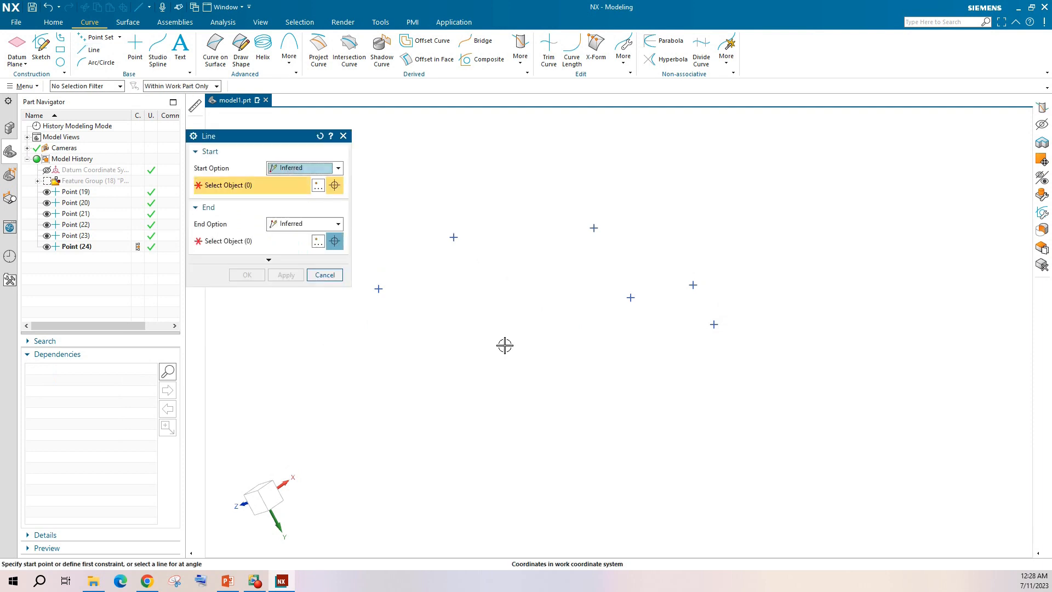
pyautogui.click(301, 168)
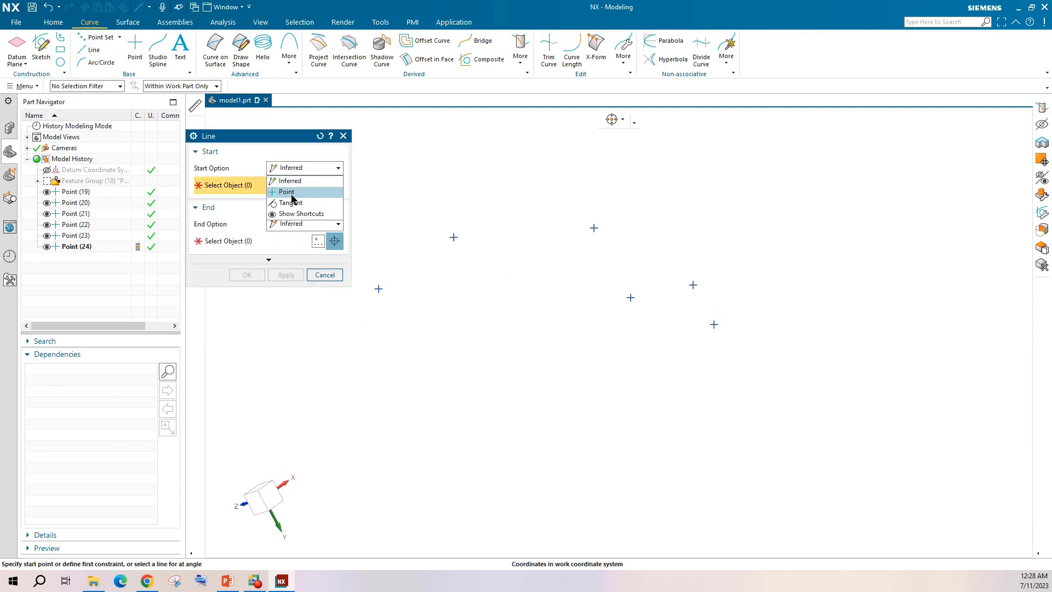
pyautogui.click(287, 191)
pyautogui.click(378, 289)
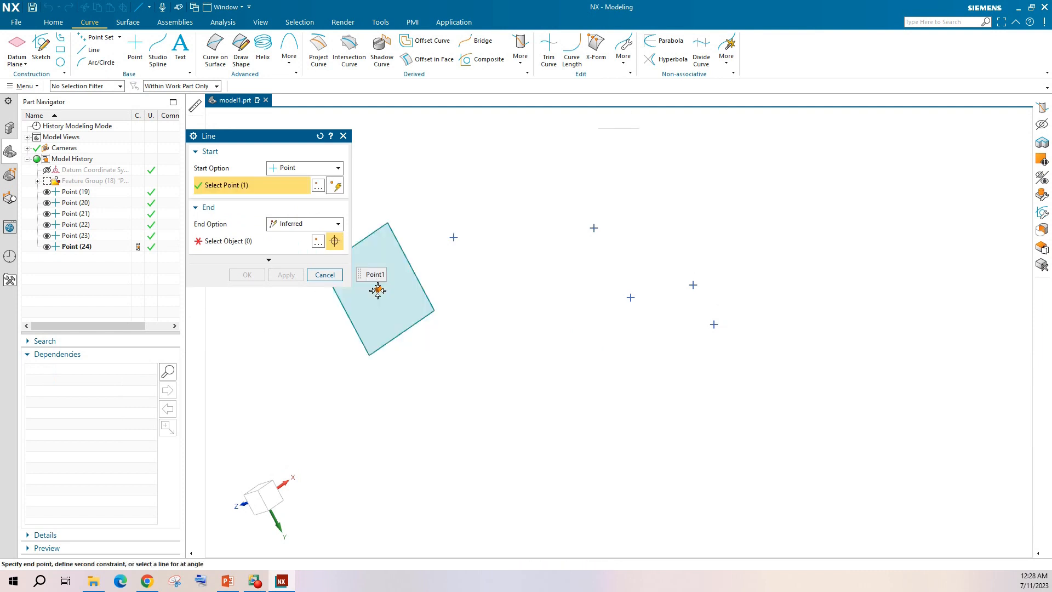
pyautogui.click(304, 224)
pyautogui.click(285, 239)
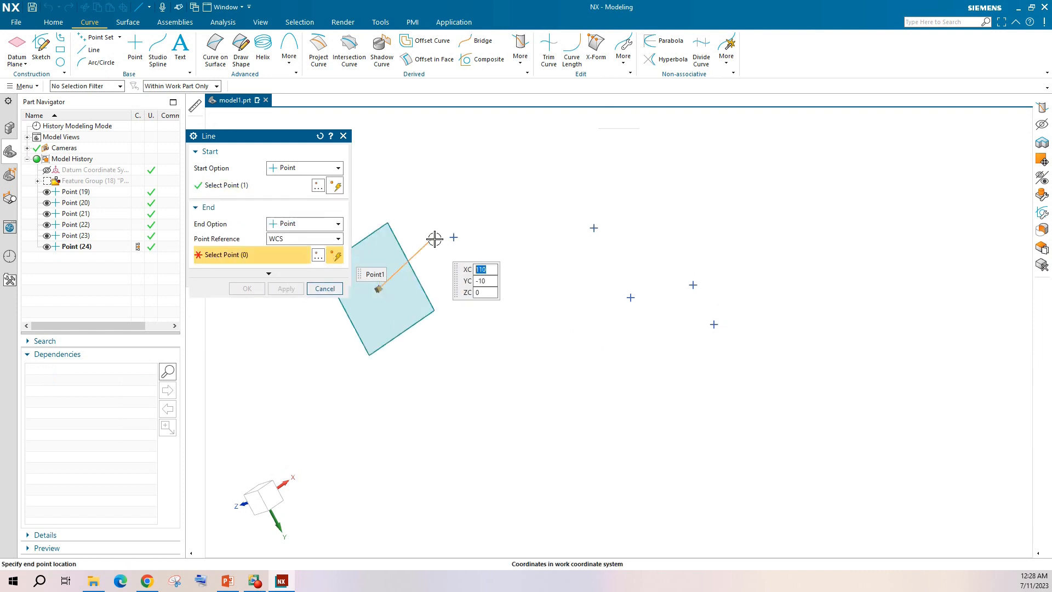
pyautogui.click(454, 237)
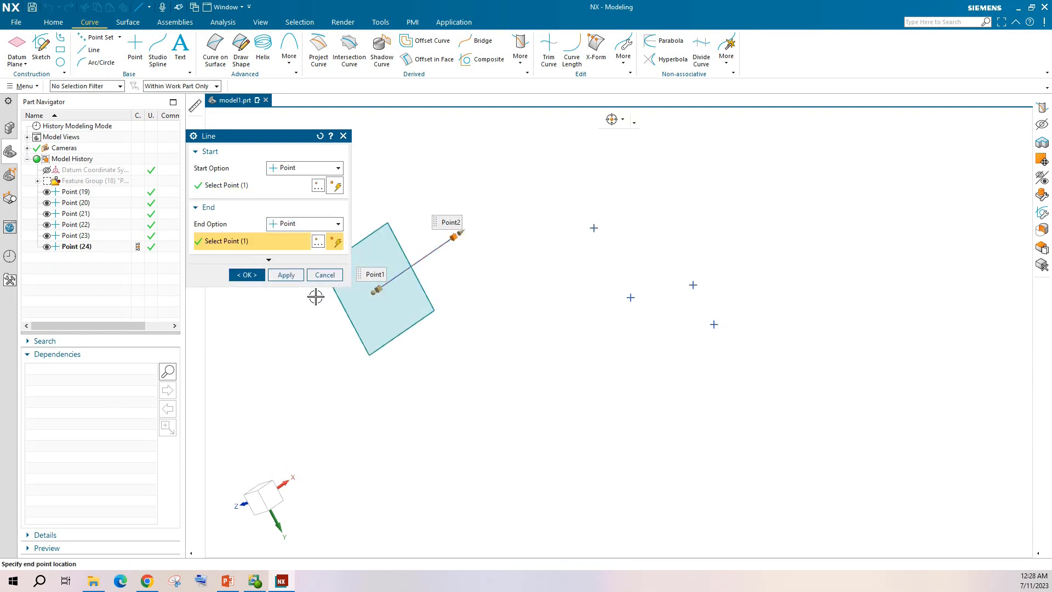
pyautogui.click(286, 274)
pyautogui.scroll(2, 562, 294)
pyautogui.scroll(-3, 548, 299)
pyautogui.click(343, 136)
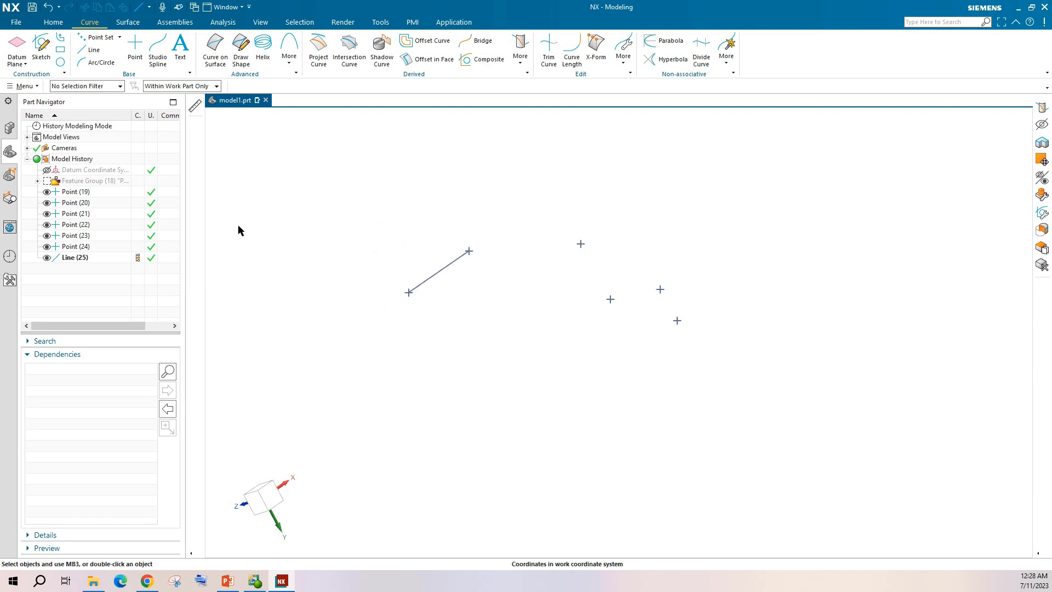
pyautogui.click(72, 256)
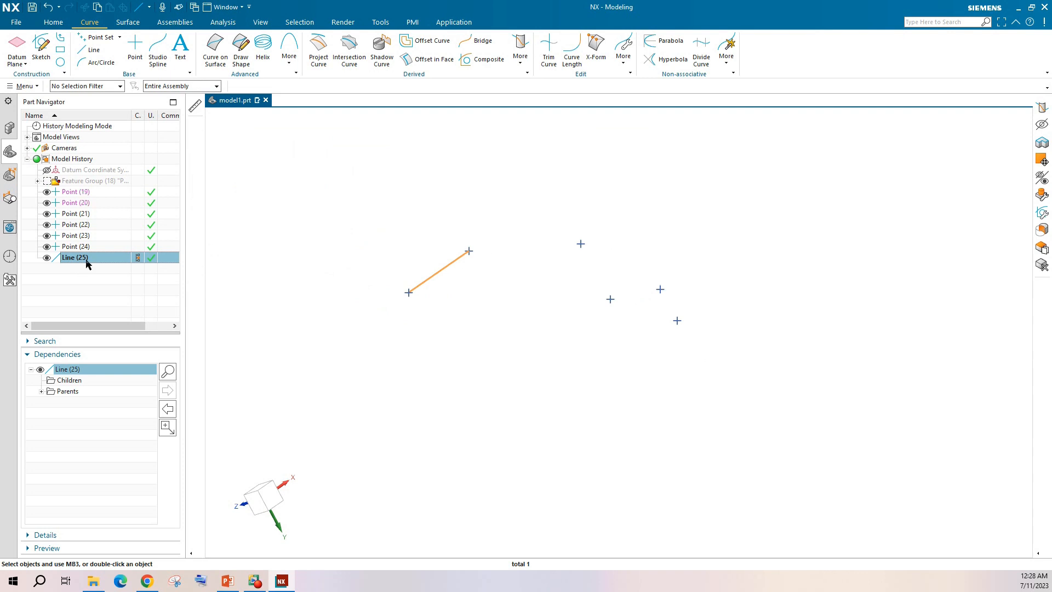
# Step: Draw a line from the end of the first line to point C by picking both ends in the model
pyautogui.click(91, 50)
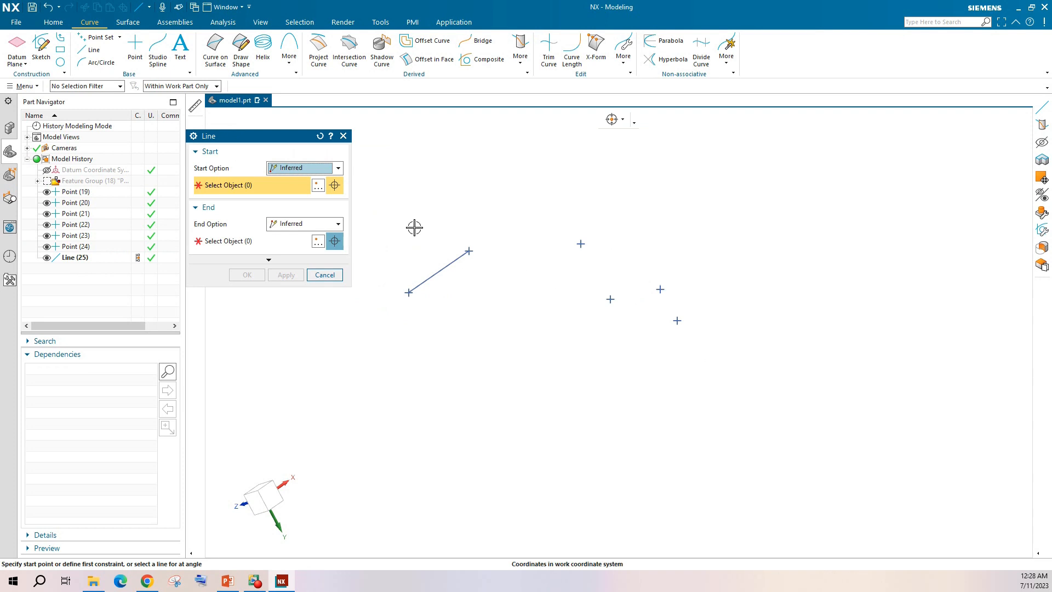
pyautogui.click(467, 251)
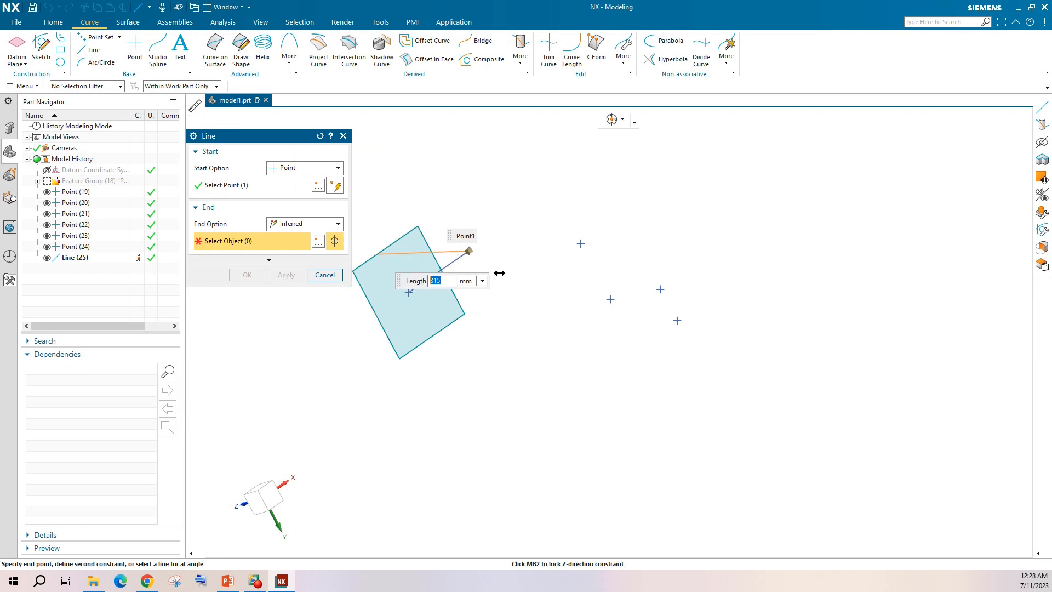
pyautogui.click(580, 244)
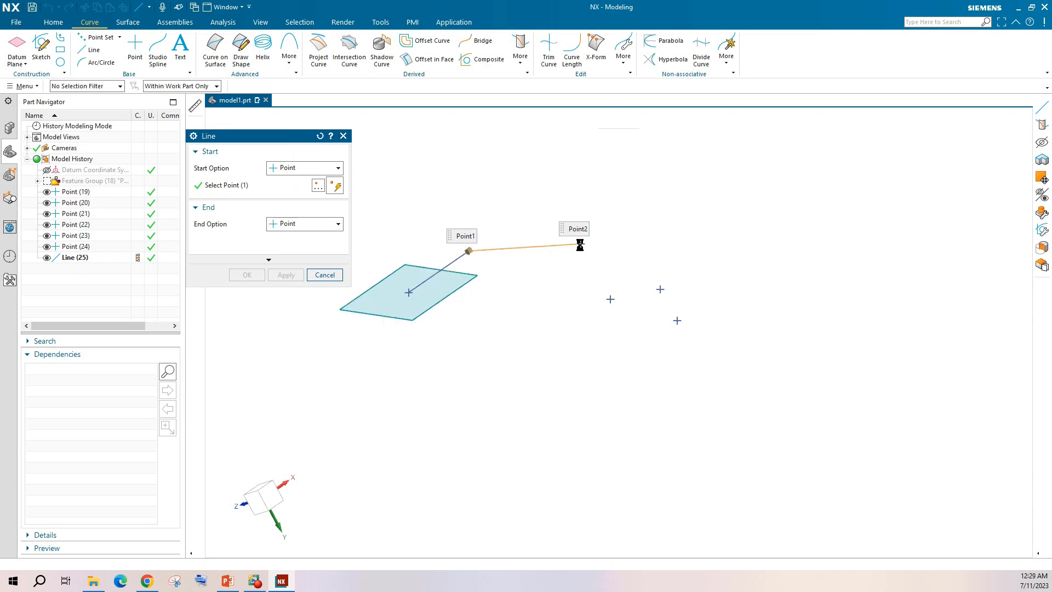
pyautogui.click(274, 275)
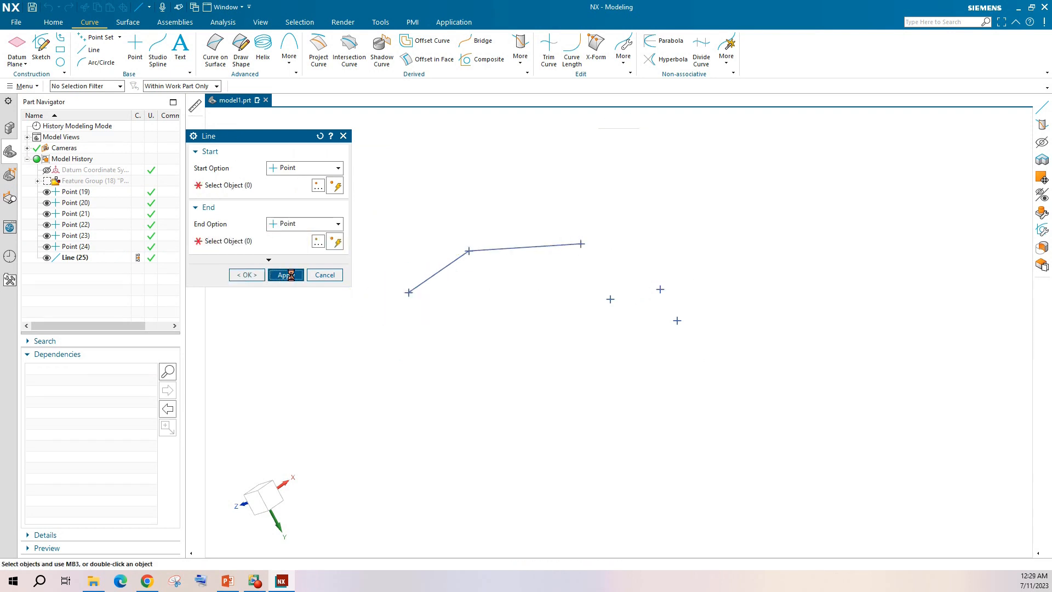
pyautogui.click(325, 275)
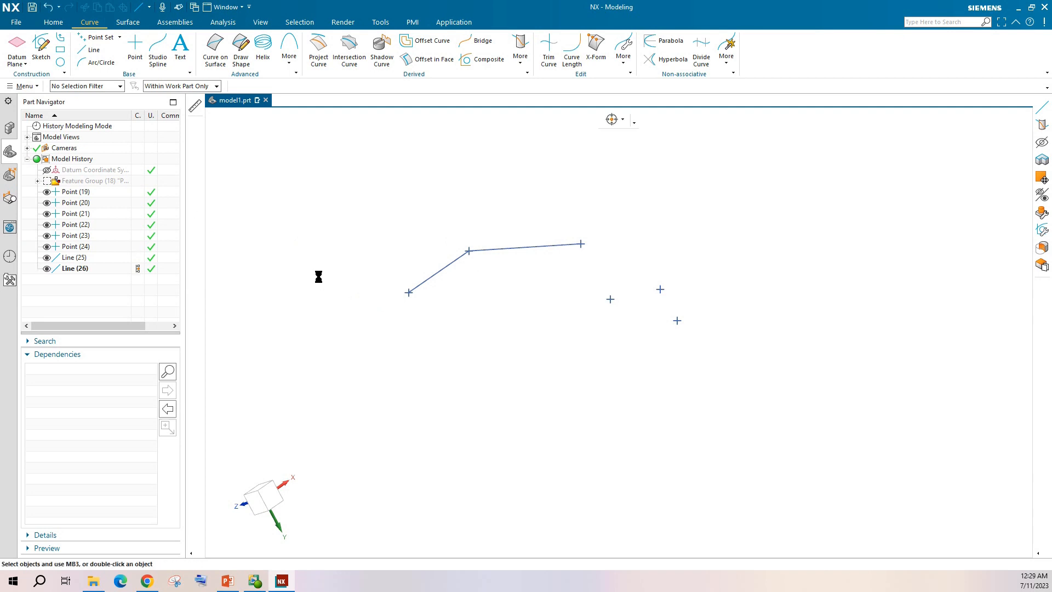
# Step: Check the parents of the second line in the model history and delete that line
pyautogui.click(85, 268)
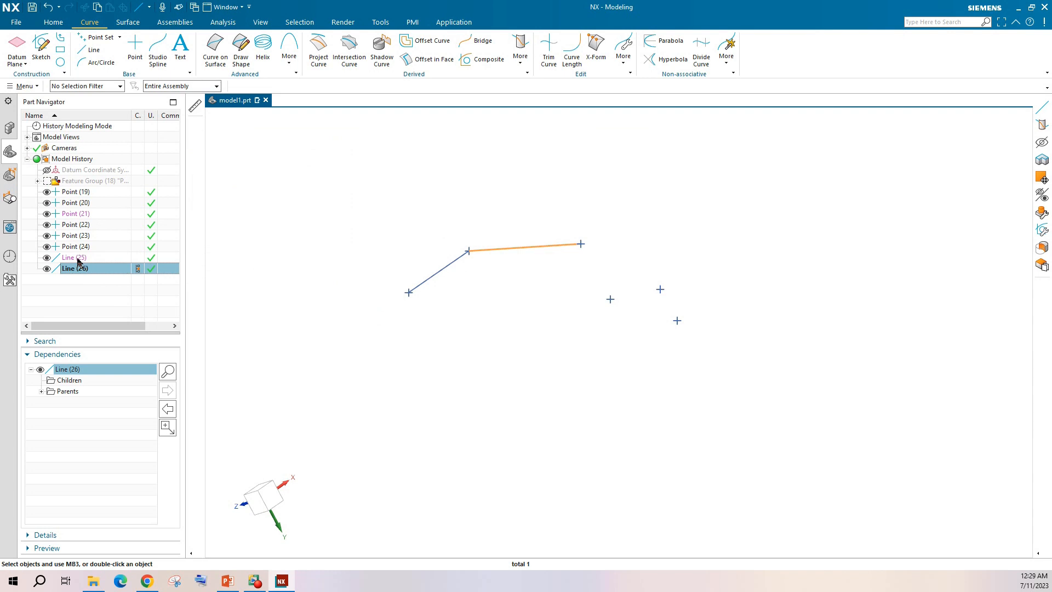
pyautogui.click(87, 214)
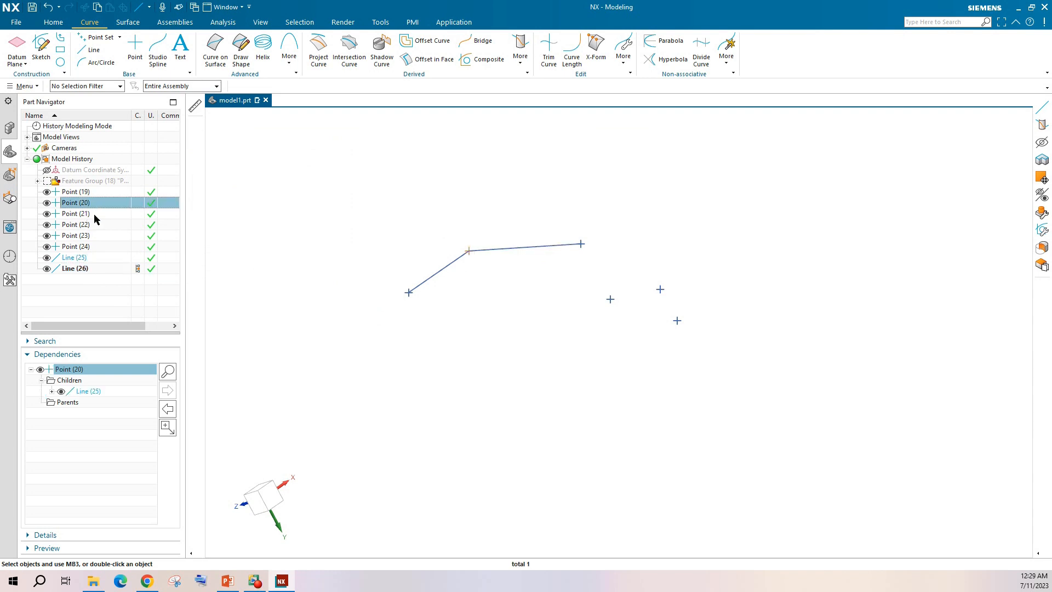
pyautogui.click(90, 271)
pyautogui.rightClick(528, 248)
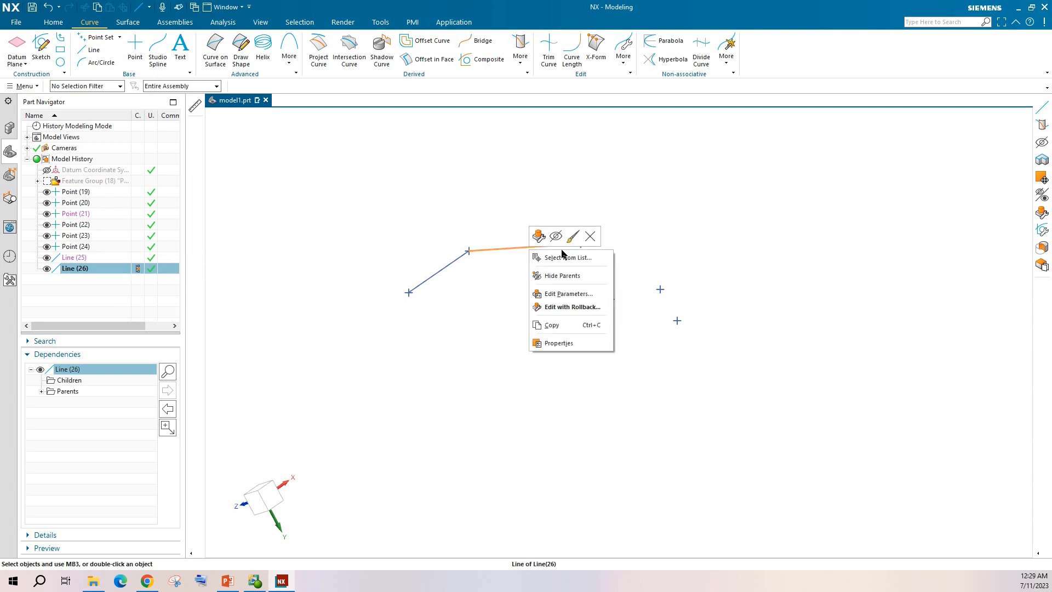
pyautogui.click(590, 237)
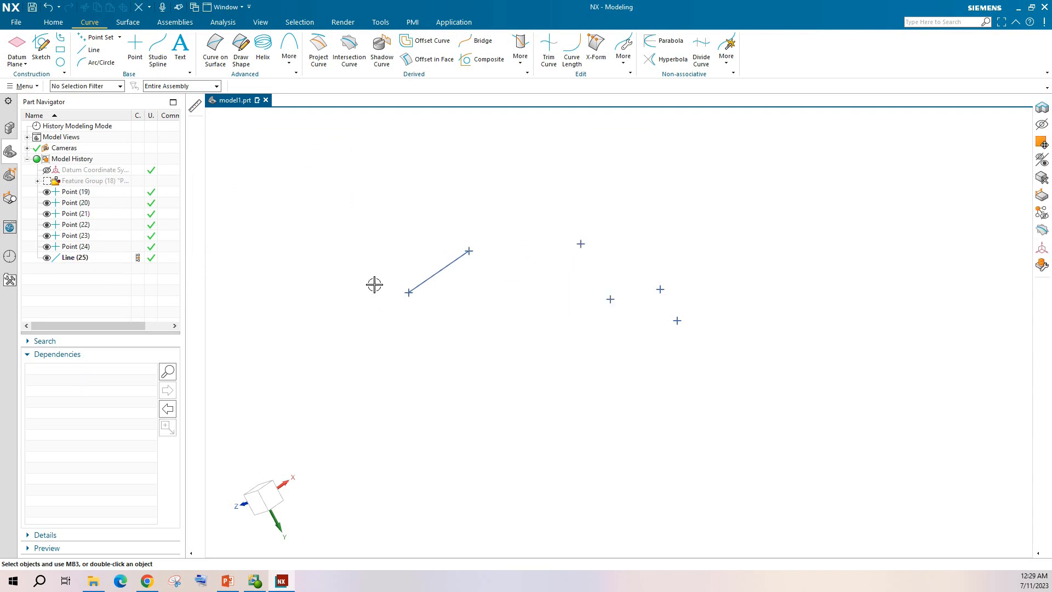
# Step: Draw lines from B to C and from C to D, choosing the end points from the model history
pyautogui.click(86, 50)
pyautogui.click(87, 213)
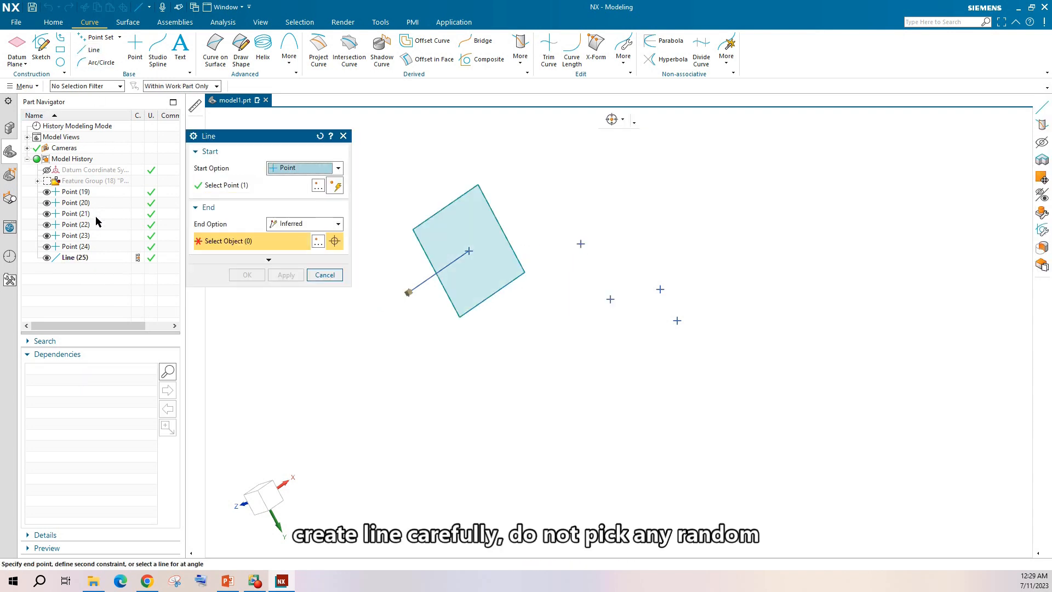
pyautogui.click(93, 213)
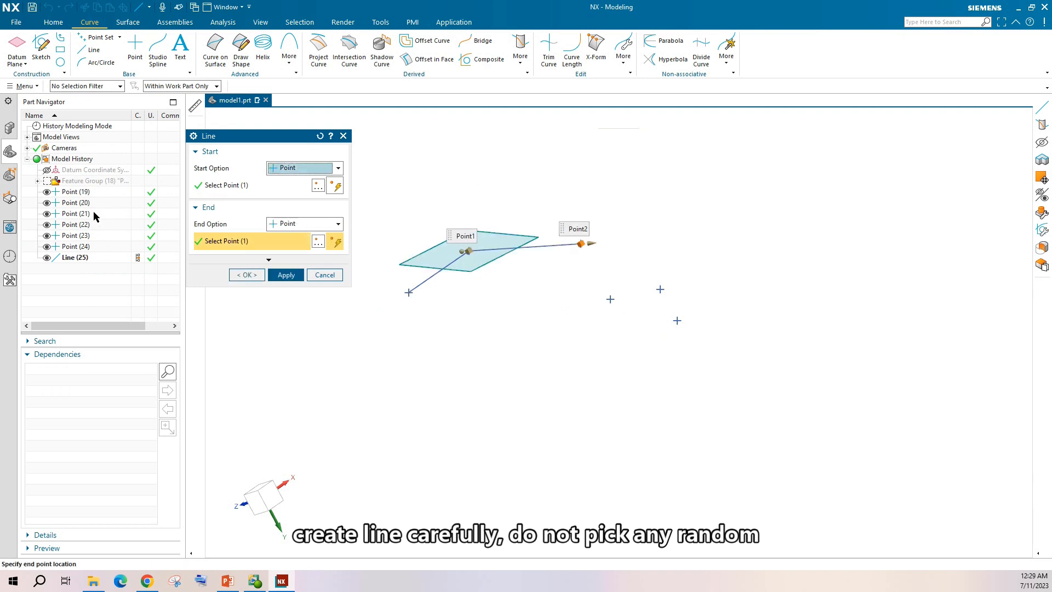
pyautogui.click(291, 276)
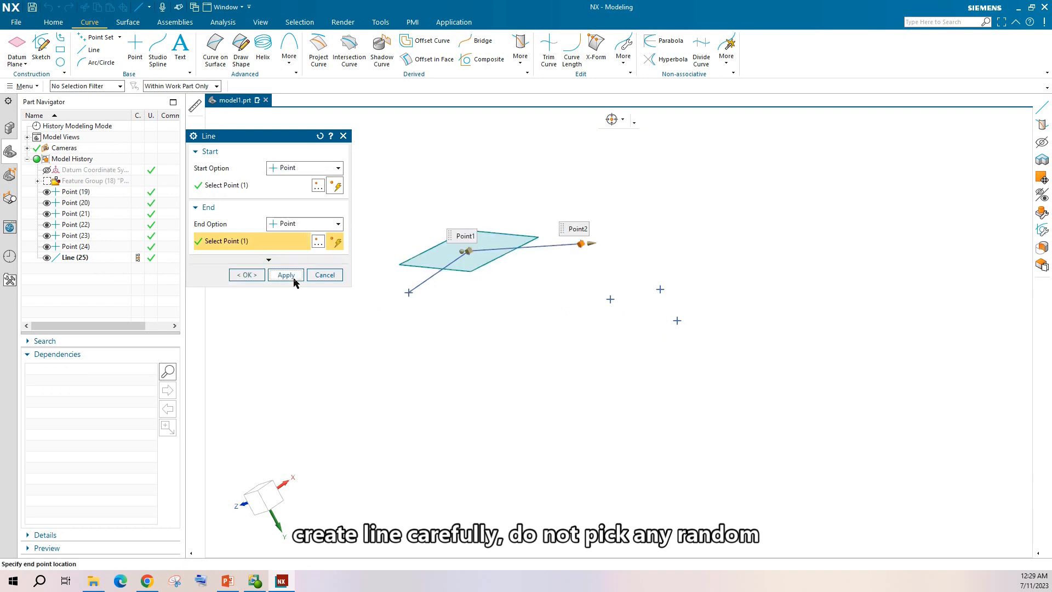
pyautogui.click(96, 214)
pyautogui.click(96, 224)
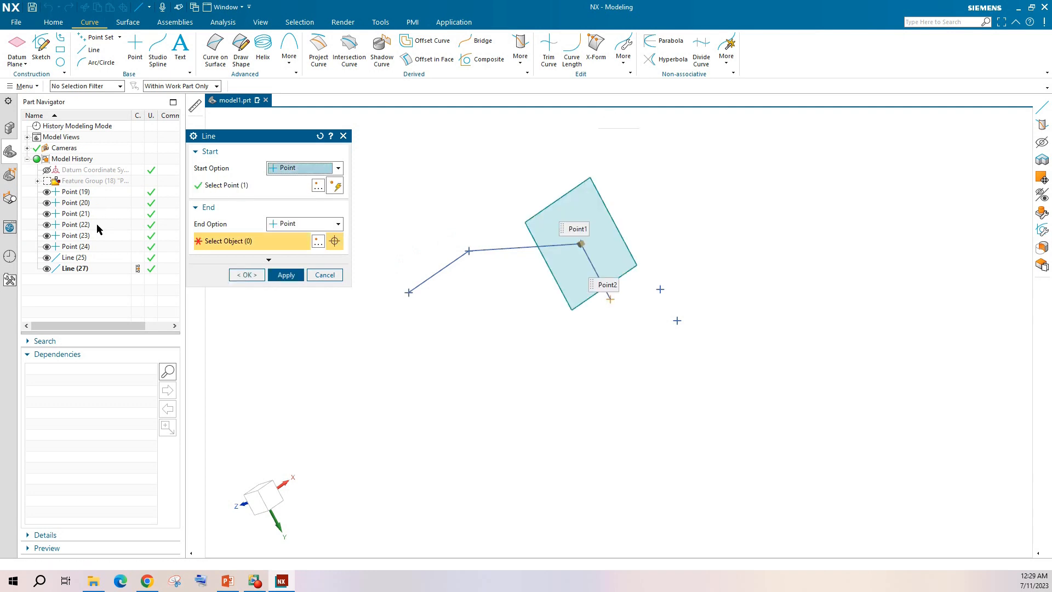
pyautogui.click(285, 276)
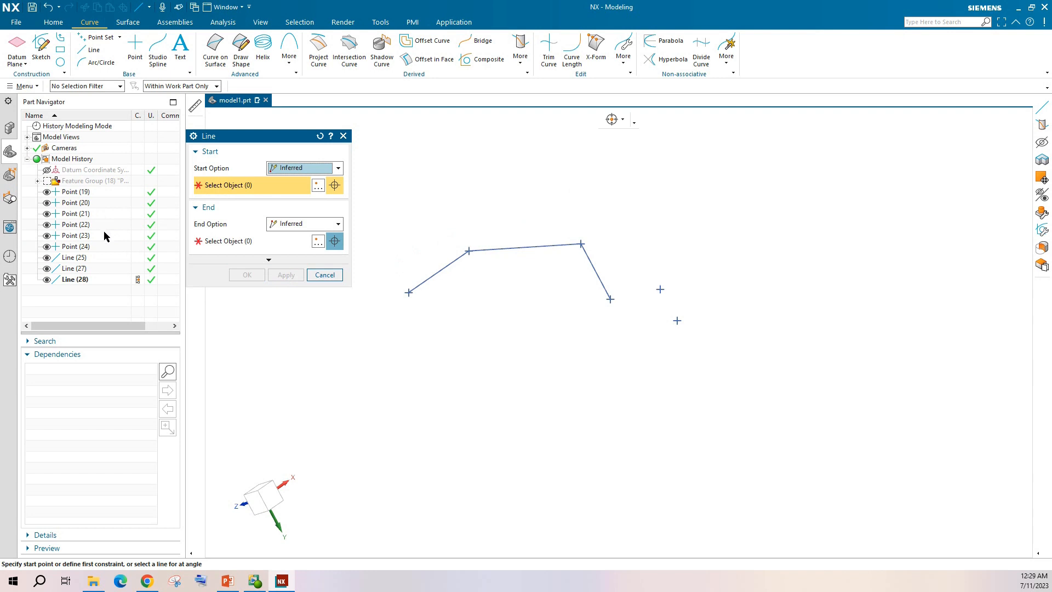
# Step: Draw lines from D to E and from E to F using the point features in the model history, and finish the Line command
pyautogui.click(94, 223)
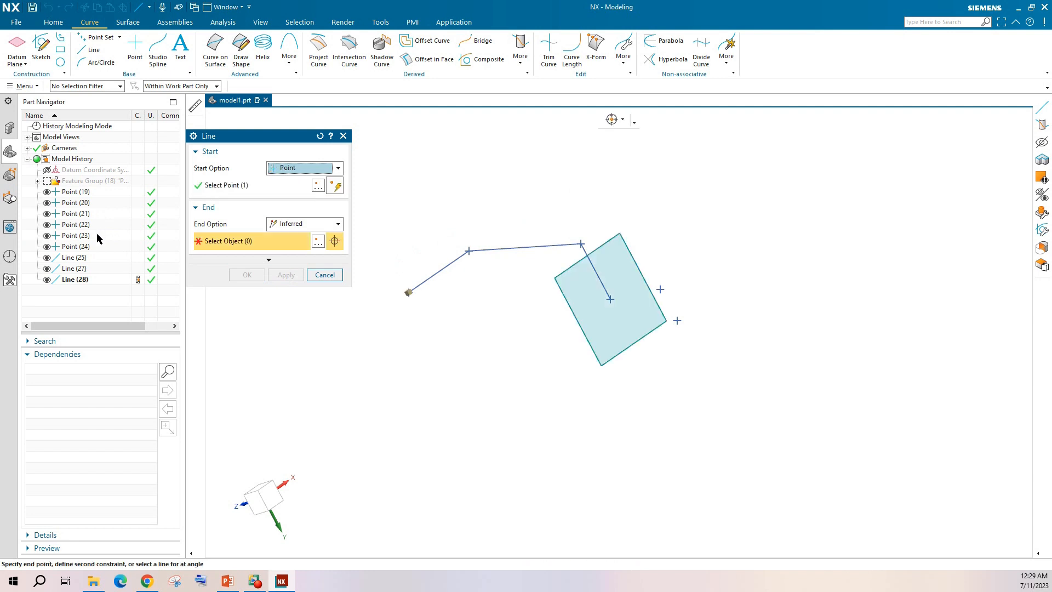
pyautogui.click(97, 234)
pyautogui.click(285, 275)
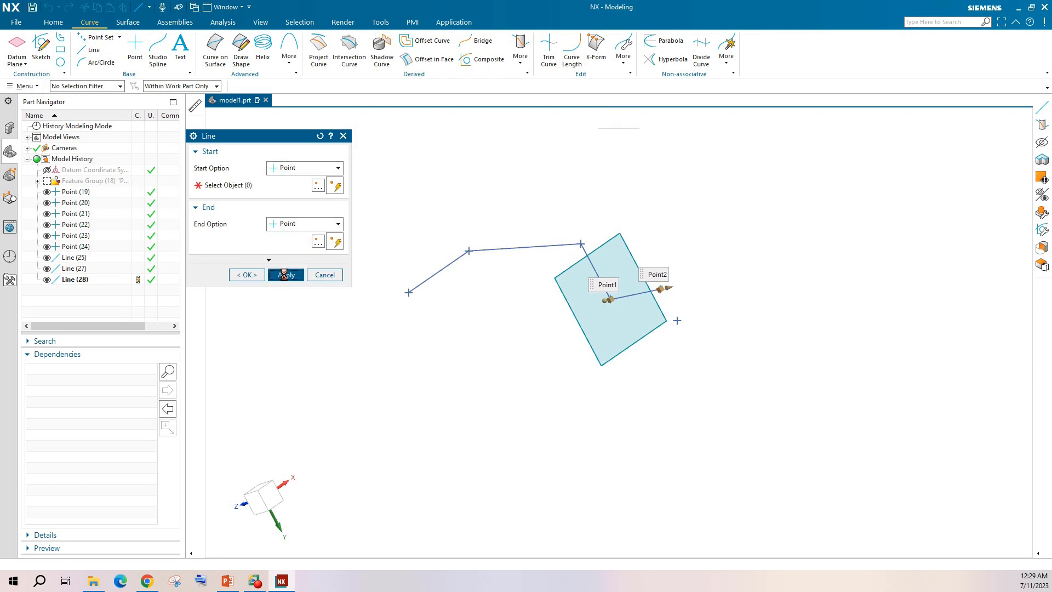
pyautogui.click(104, 237)
pyautogui.click(104, 247)
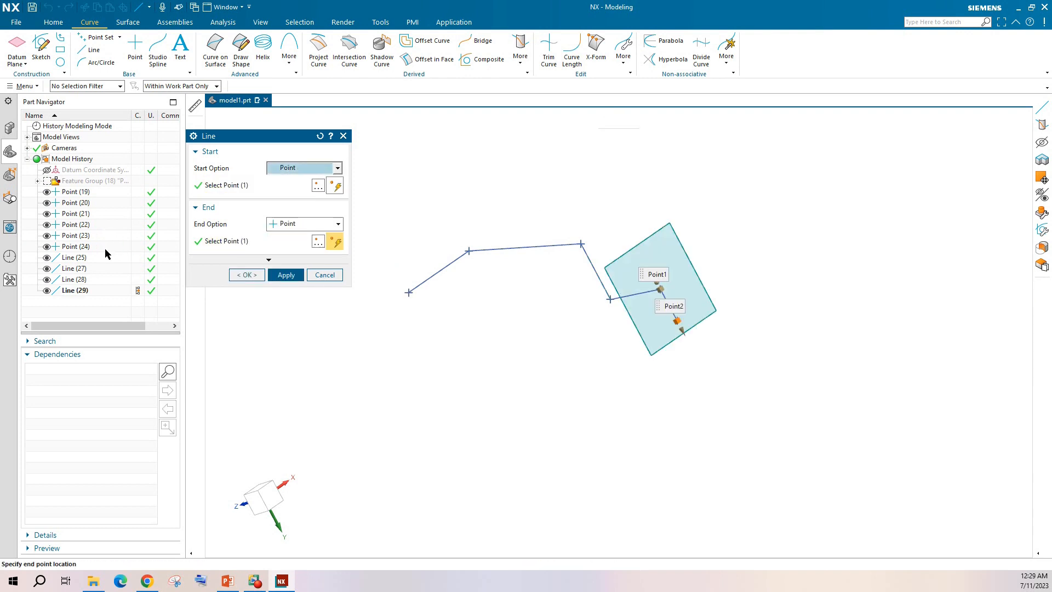
pyautogui.click(251, 273)
# Step: Hide all six point features, keeping only the five lines of the pipe path displayed
pyautogui.moveTo(593, 359); pyautogui.dragTo(567, 362, button='middle')
pyautogui.click(89, 194)
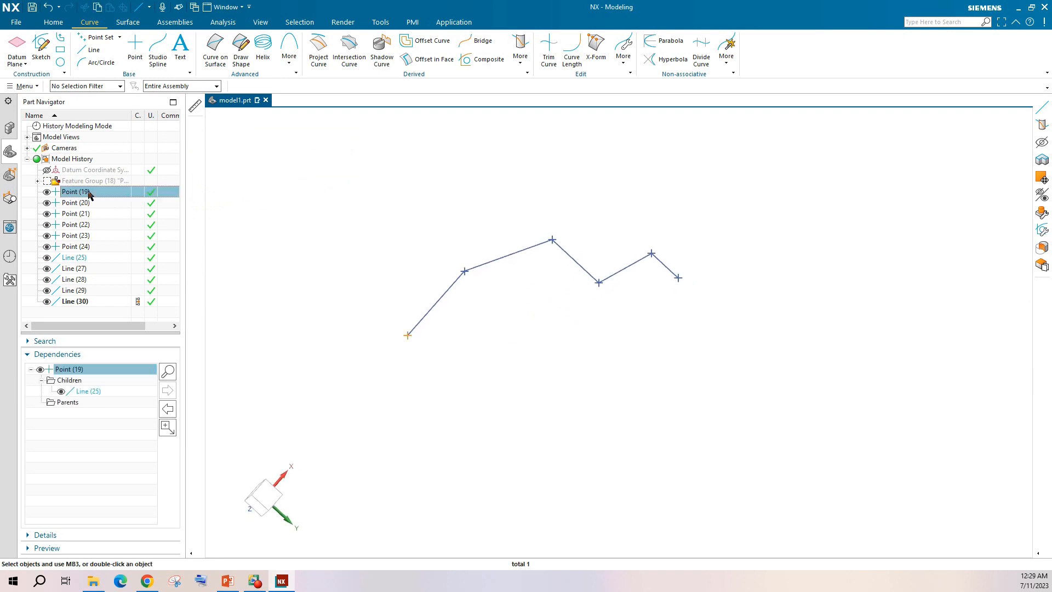
pyautogui.keyDown('shift'); pyautogui.click(91, 247); pyautogui.keyUp('shift')
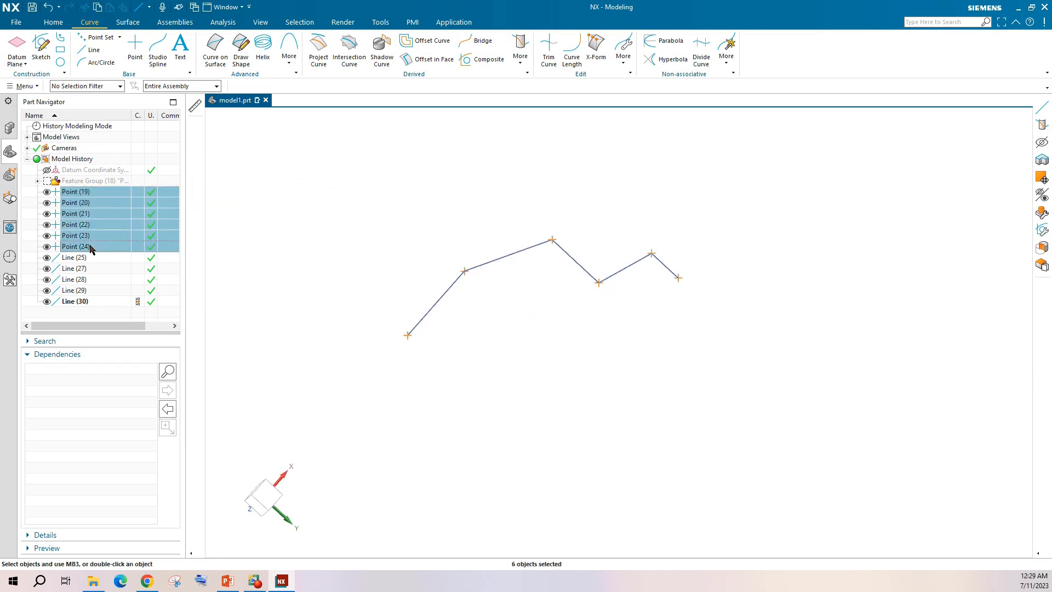
pyautogui.rightClick(91, 248)
pyautogui.click(113, 253)
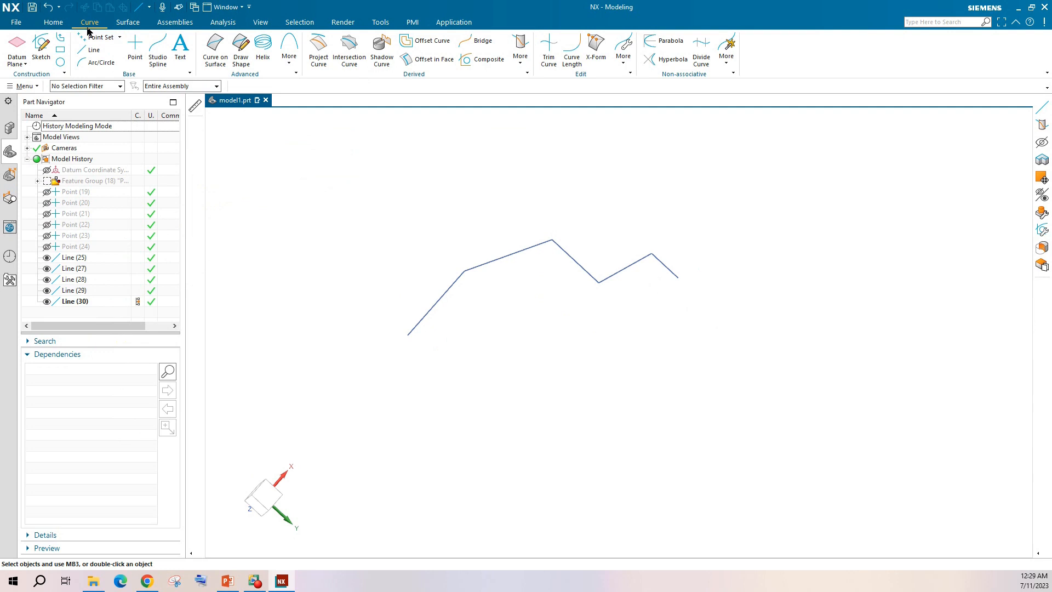
# Step: Set up a Circular Blend Curve with Best Fit direction and the Value radius option, checking the corner radii in the PowerPoint points table
pyautogui.click(526, 62)
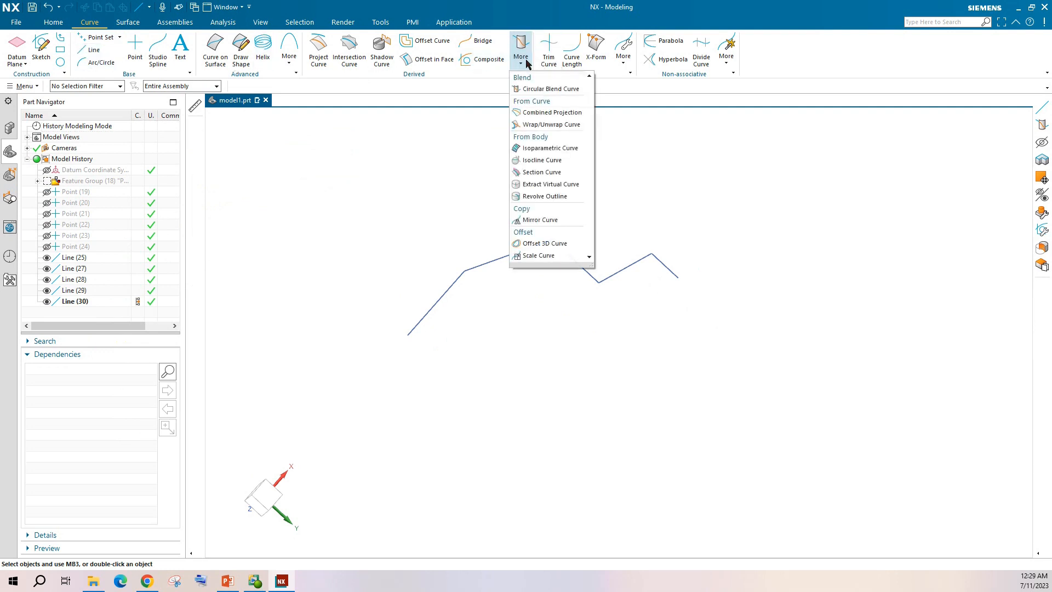
pyautogui.click(533, 90)
pyautogui.moveTo(267, 142); pyautogui.dragTo(279, 123)
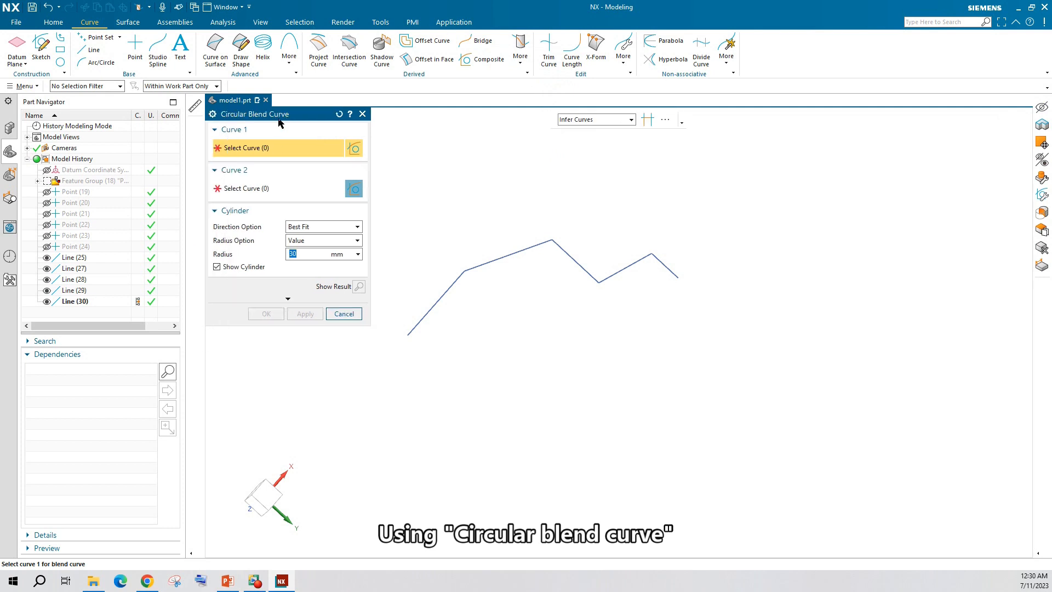
pyautogui.click(312, 226)
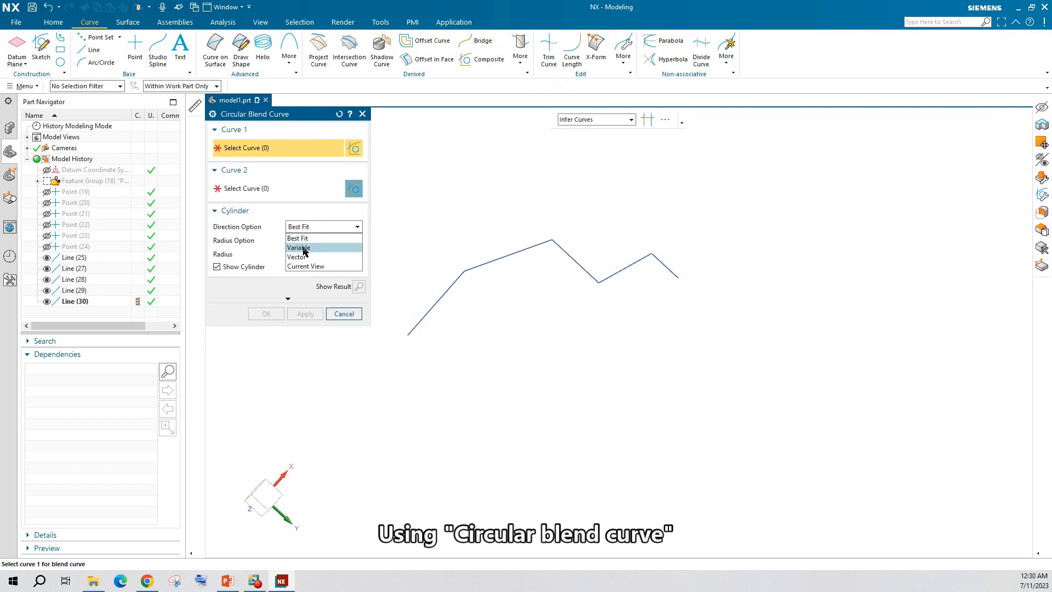
pyautogui.click(298, 240)
pyautogui.click(298, 241)
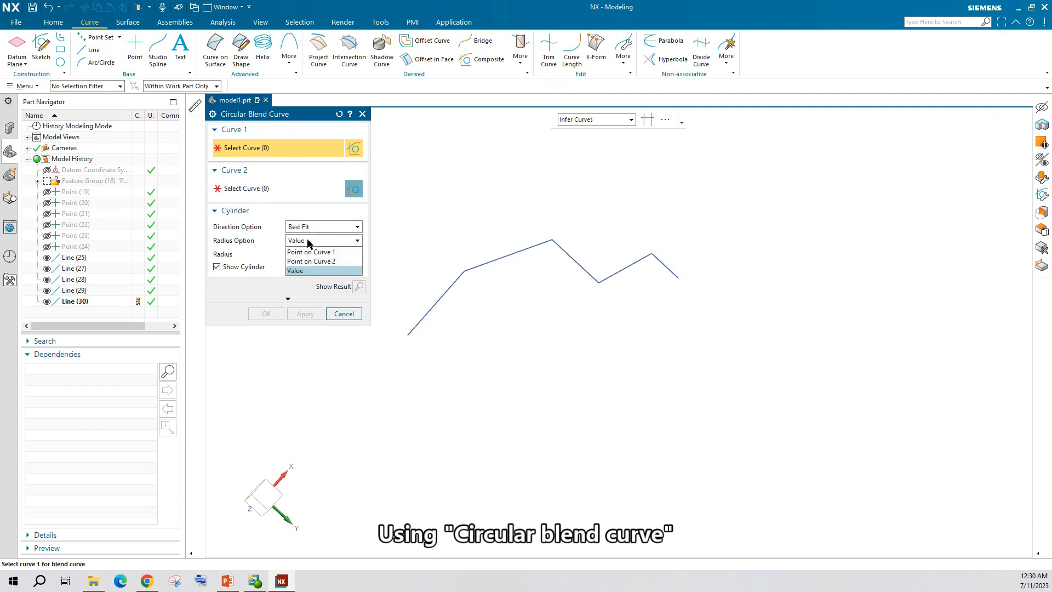
pyautogui.click(296, 271)
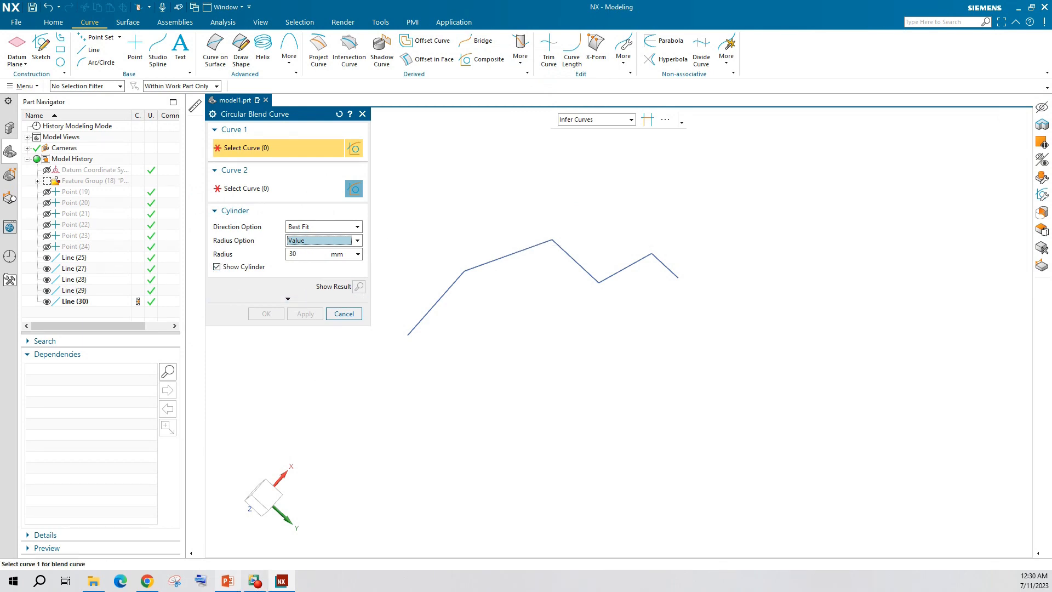
pyautogui.click(227, 581)
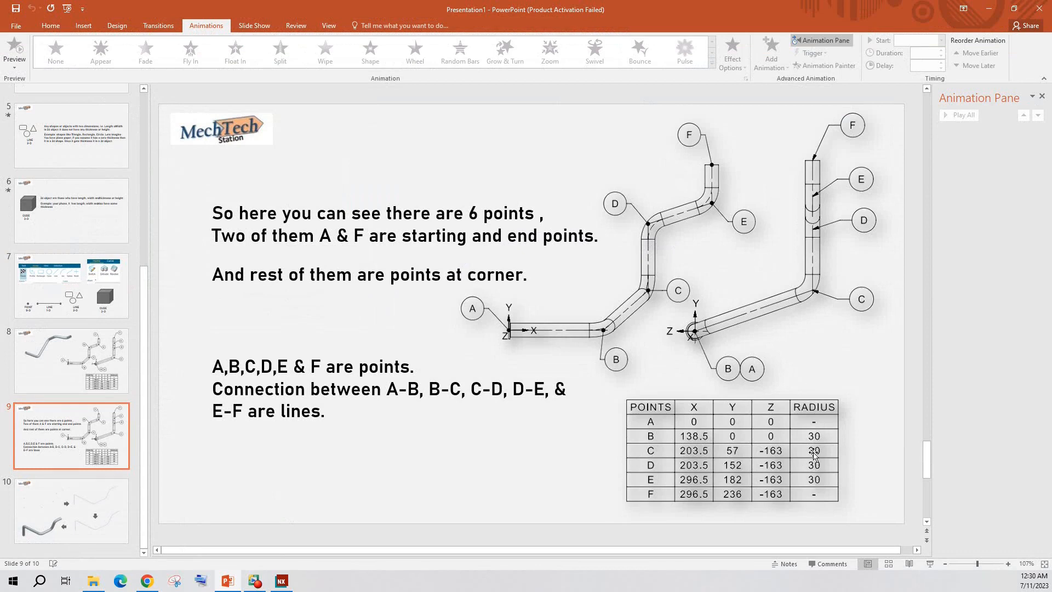
pyautogui.click(281, 581)
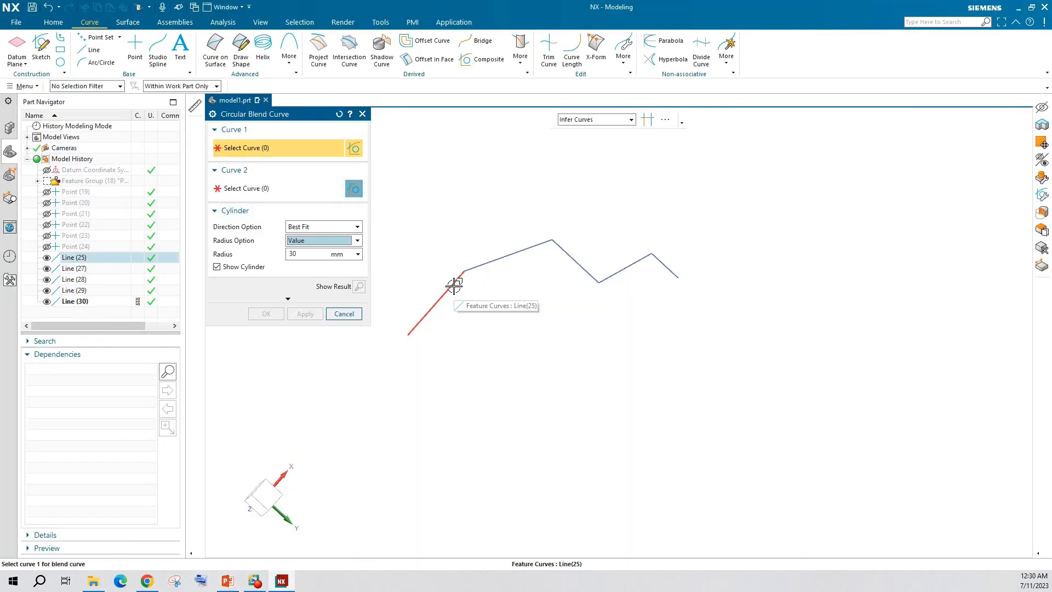
# Step: Choose line A-B as the first blend curve using the Single Curve rule and line B-C as the second, and inspect the preview cylinder
pyautogui.click(595, 120)
pyautogui.click(581, 130)
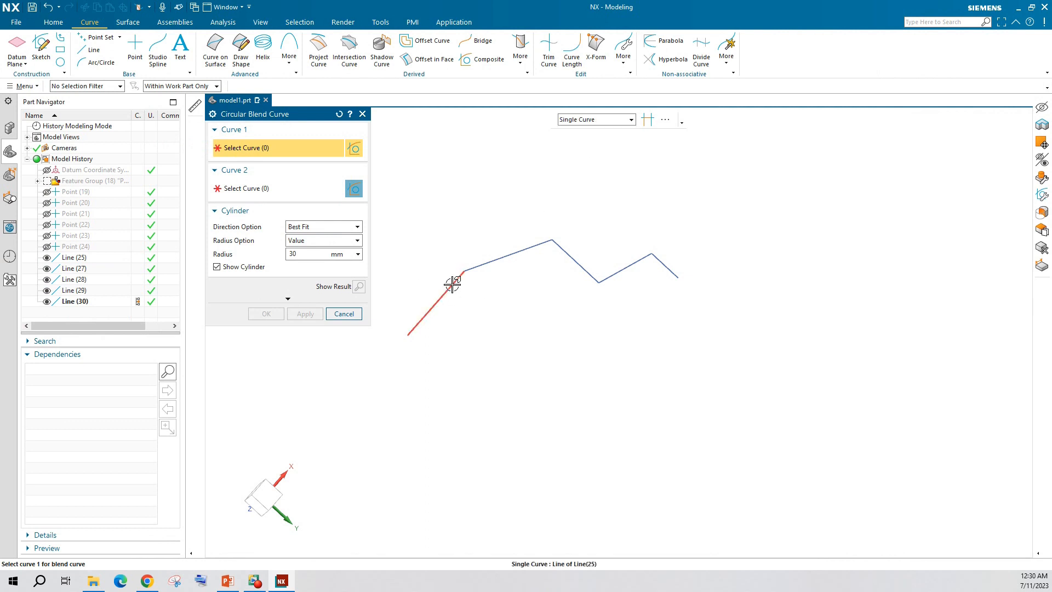
pyautogui.click(445, 297)
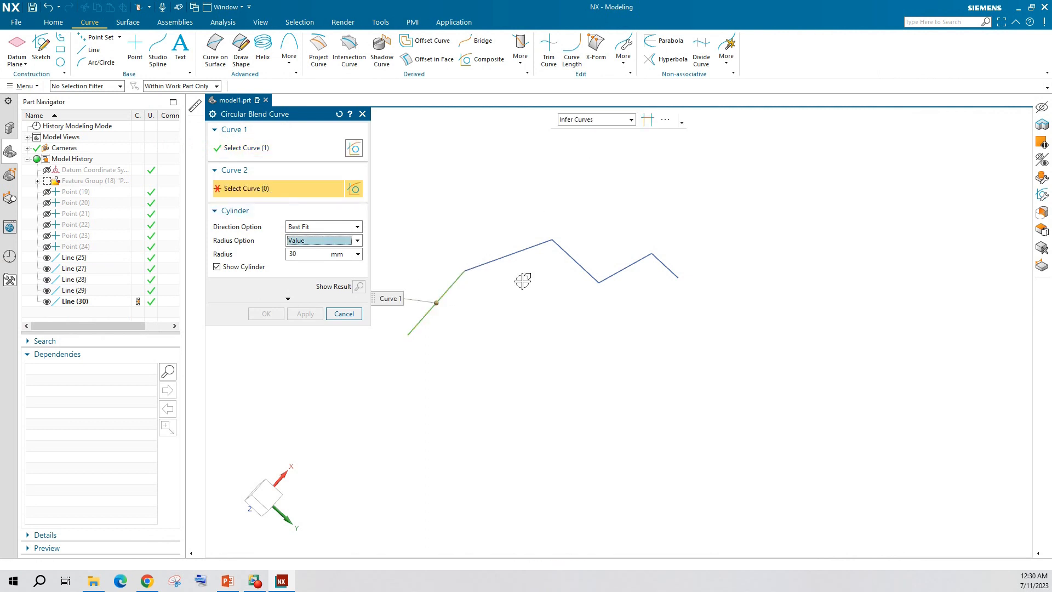
pyautogui.click(486, 263)
pyautogui.scroll(-5, 451, 283)
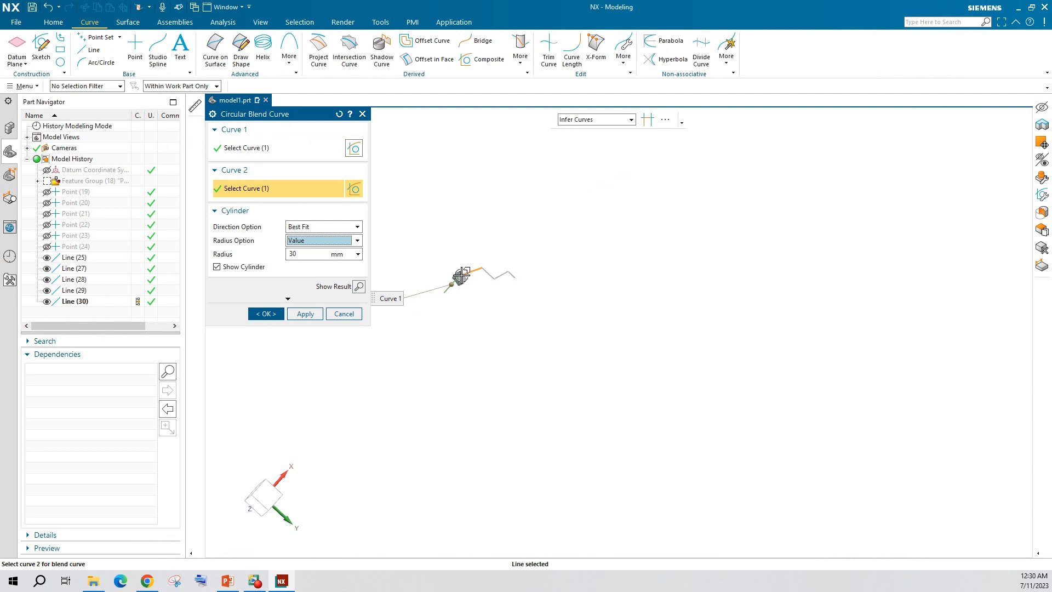
pyautogui.scroll(8, 451, 278)
pyautogui.moveTo(606, 286); pyautogui.dragTo(642, 334, button='middle')
pyautogui.scroll(-2, 539, 224)
pyautogui.scroll(3, 525, 239)
pyautogui.scroll(3, 539, 235)
pyautogui.moveTo(606, 219); pyautogui.dragTo(548, 260, button='middle')
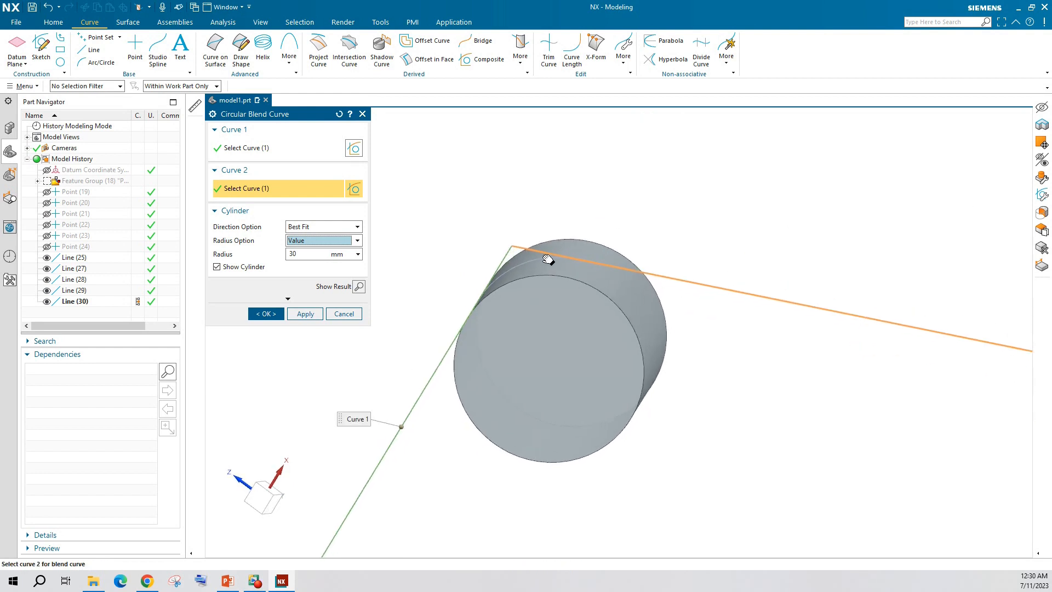
# Step: Toggle the cylinder preview off and on, and apply the 30 mm circular blend at corner B
pyautogui.click(217, 267)
pyautogui.click(216, 267)
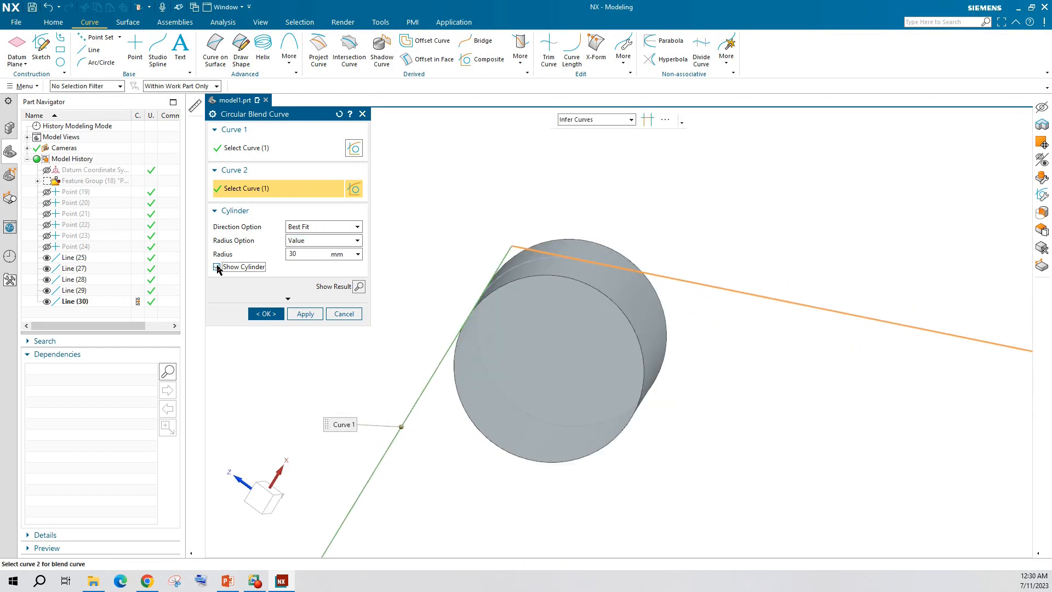
pyautogui.click(217, 267)
pyautogui.click(216, 267)
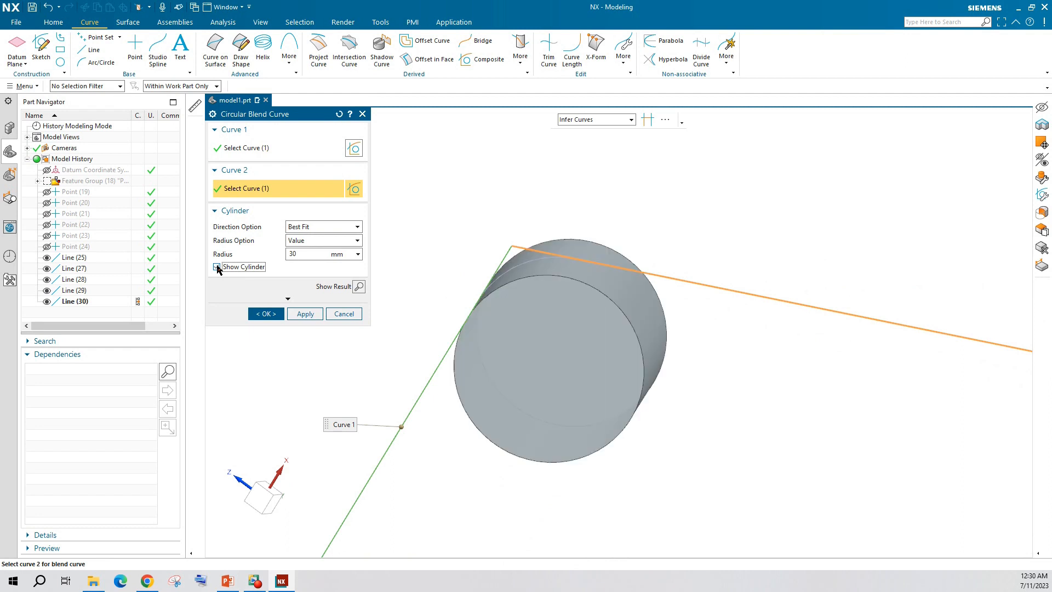
pyautogui.click(305, 314)
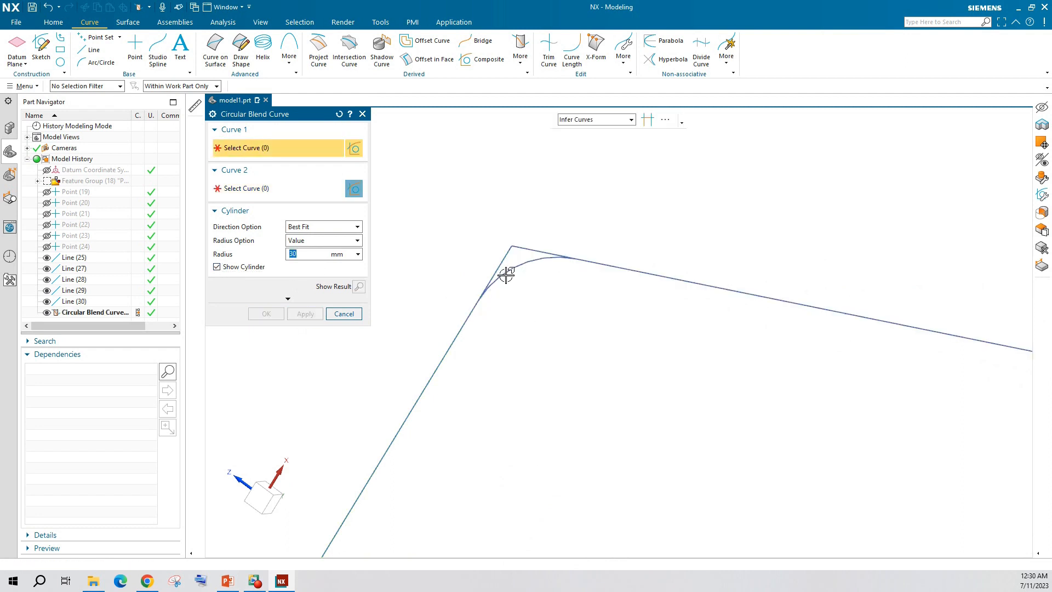
# Step: Apply a 30 mm circular blend curve between lines B-C and C-D at corner C
pyautogui.scroll(4, 498, 293)
pyautogui.scroll(-6, 488, 299)
pyautogui.scroll(-4, 475, 297)
pyautogui.moveTo(671, 370); pyautogui.dragTo(666, 289, button='middle')
pyautogui.scroll(-3, 648, 242)
pyautogui.scroll(8, 642, 230)
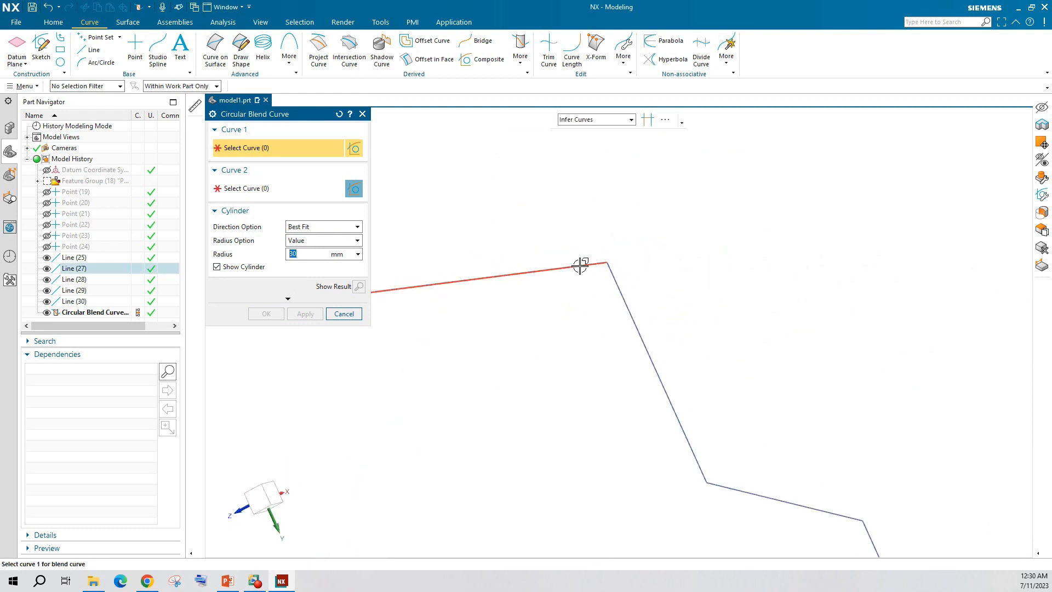
pyautogui.click(579, 265)
pyautogui.click(610, 274)
pyautogui.click(305, 314)
# Step: Create 30 mm circular blend curves at corners D and E, and finish the Circular Blend Curve command
pyautogui.scroll(-3, 626, 392)
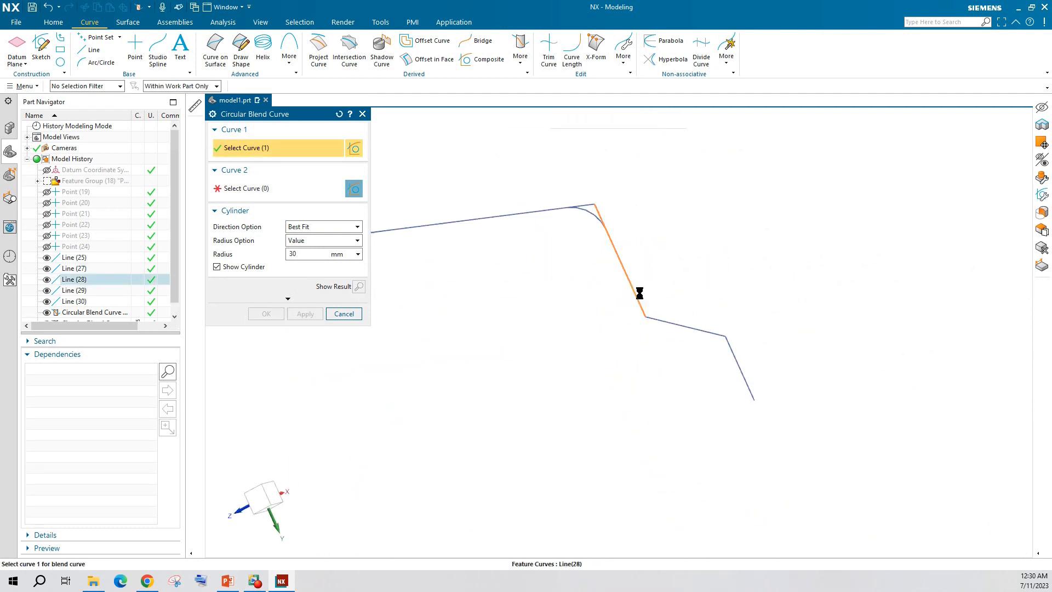
pyautogui.click(640, 293)
pyautogui.click(685, 328)
pyautogui.click(304, 375)
pyautogui.middleClick(738, 357)
pyautogui.click(738, 359)
pyautogui.middleClick(723, 399)
pyautogui.middleClick(726, 396)
pyautogui.moveTo(519, 307); pyautogui.dragTo(528, 331, button='middle')
pyautogui.scroll(-1, 179, 263)
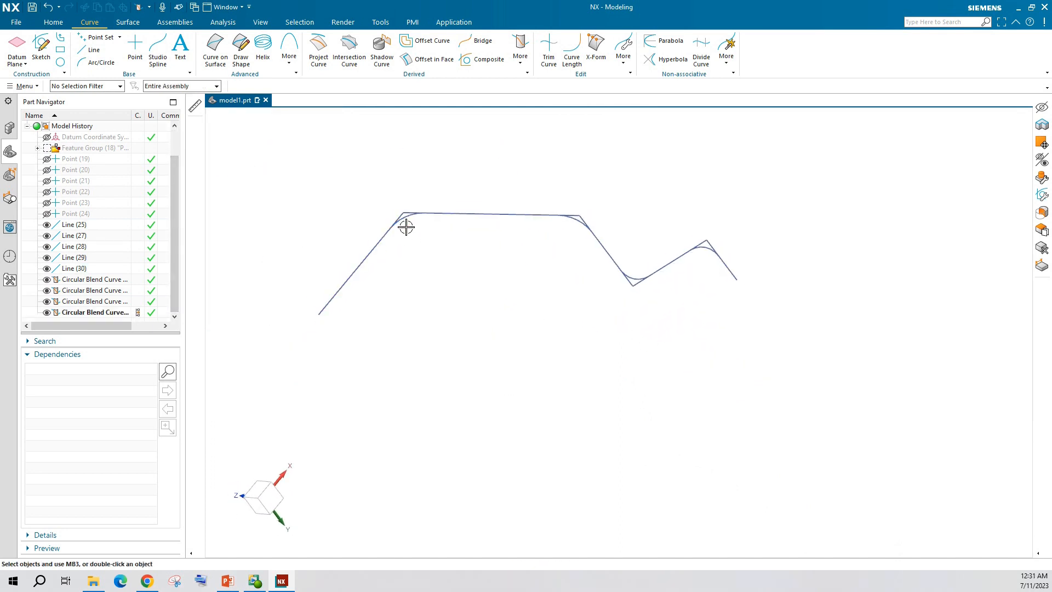
# Step: Search the commands for "extract", start Extract Geometry and set its type to Composite Curve
pyautogui.click(520, 57)
pyautogui.click(377, 204)
pyautogui.write('ex')
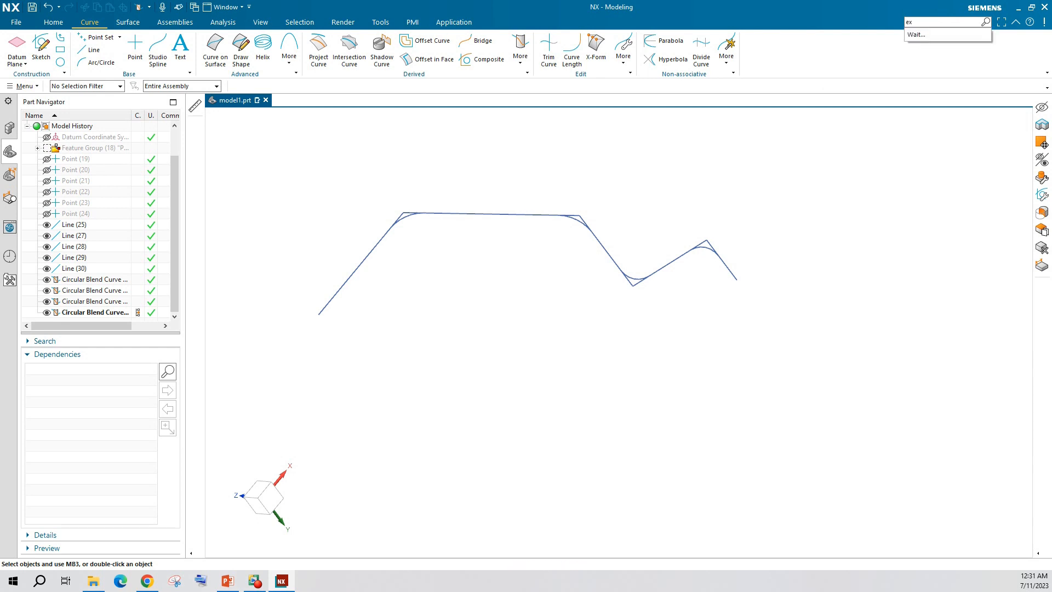
pyautogui.write('tract')
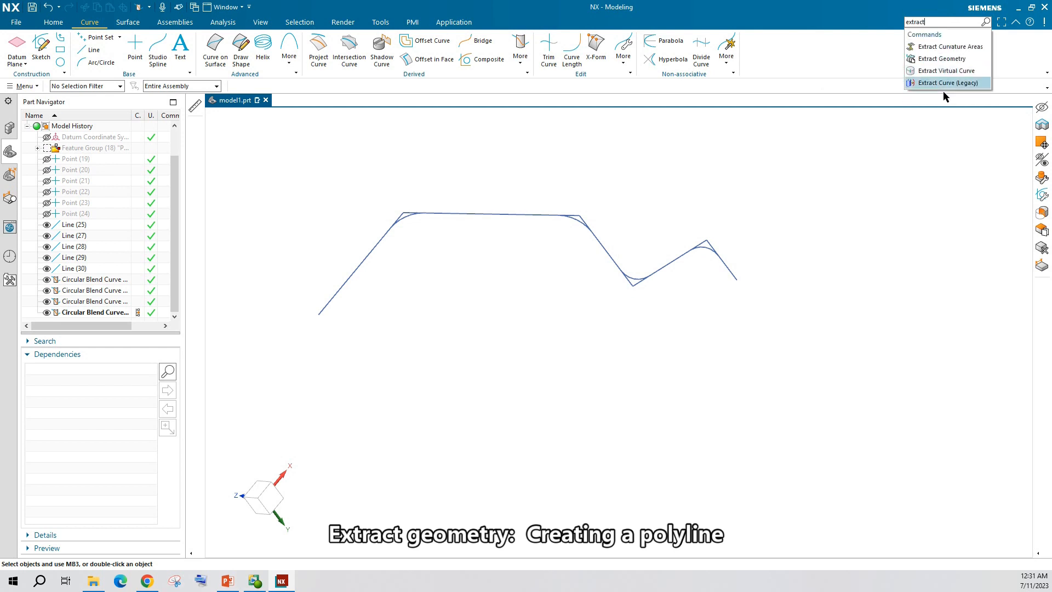
pyautogui.click(944, 59)
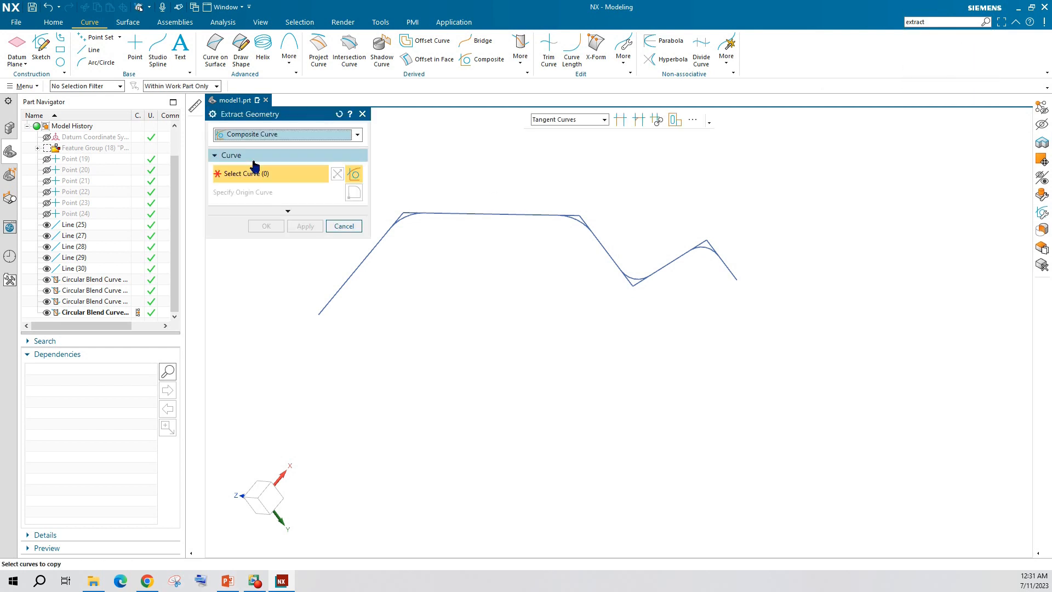
pyautogui.click(245, 134)
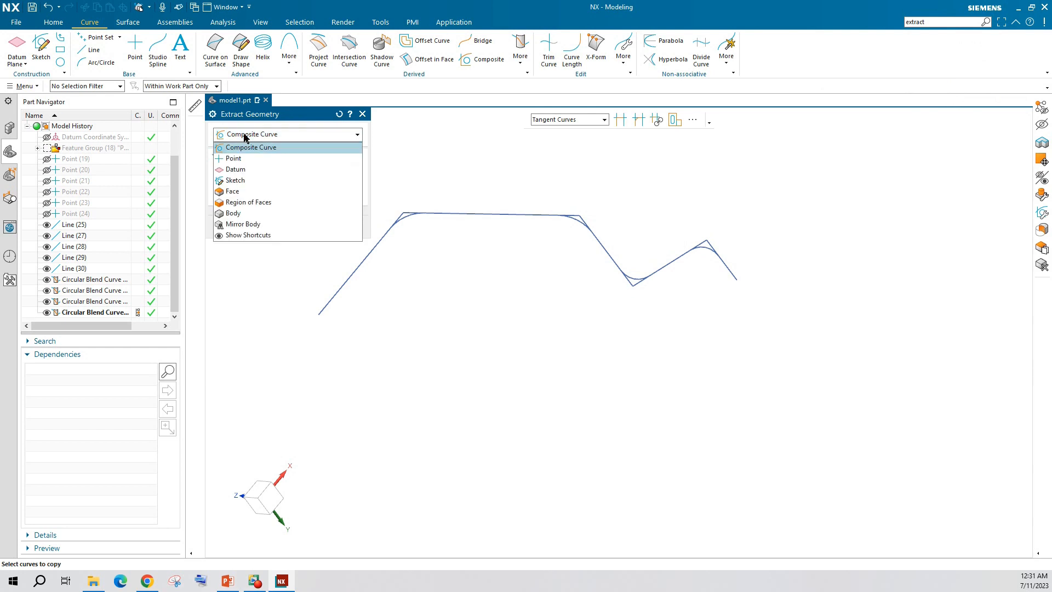
pyautogui.click(242, 149)
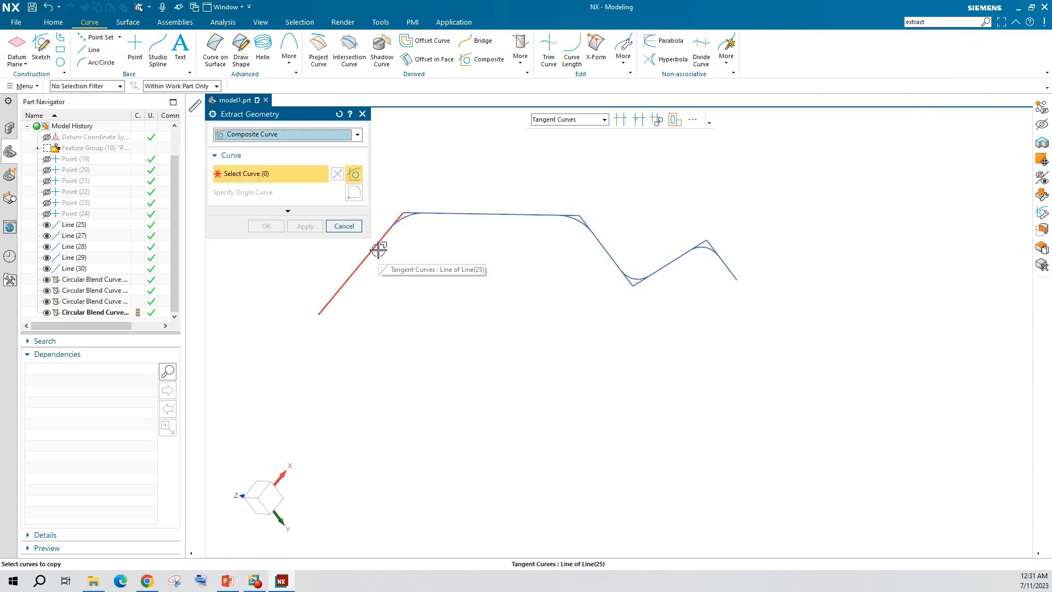
# Step: Try selecting line A-B, the first blend arc and line B-C one by one for extraction with Stop at Intersection enabled
pyautogui.click(621, 123)
pyautogui.click(347, 274)
pyautogui.scroll(2, 413, 216)
pyautogui.scroll(3, 413, 241)
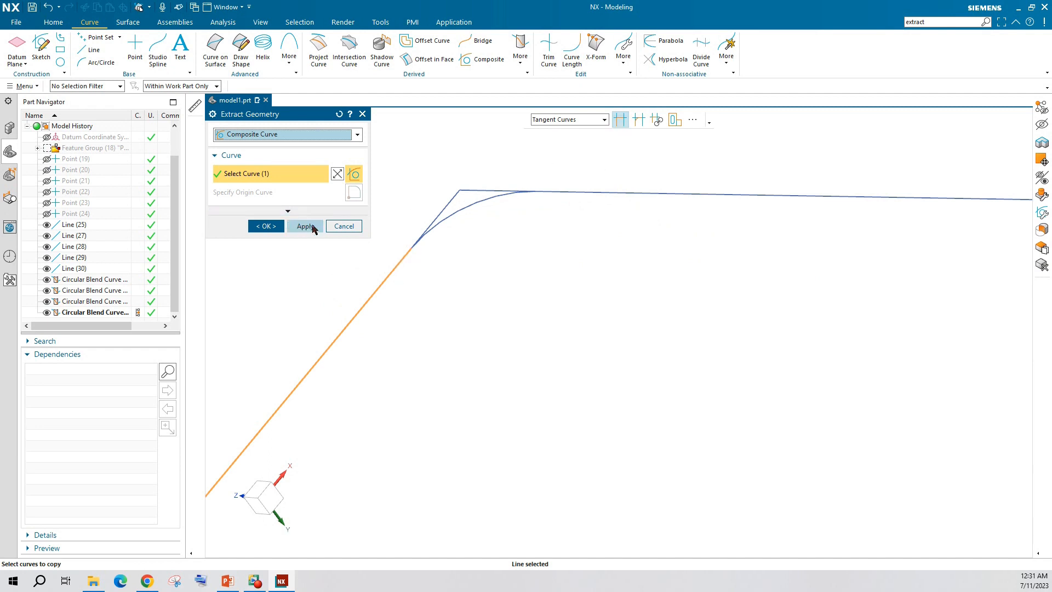
pyautogui.click(446, 216)
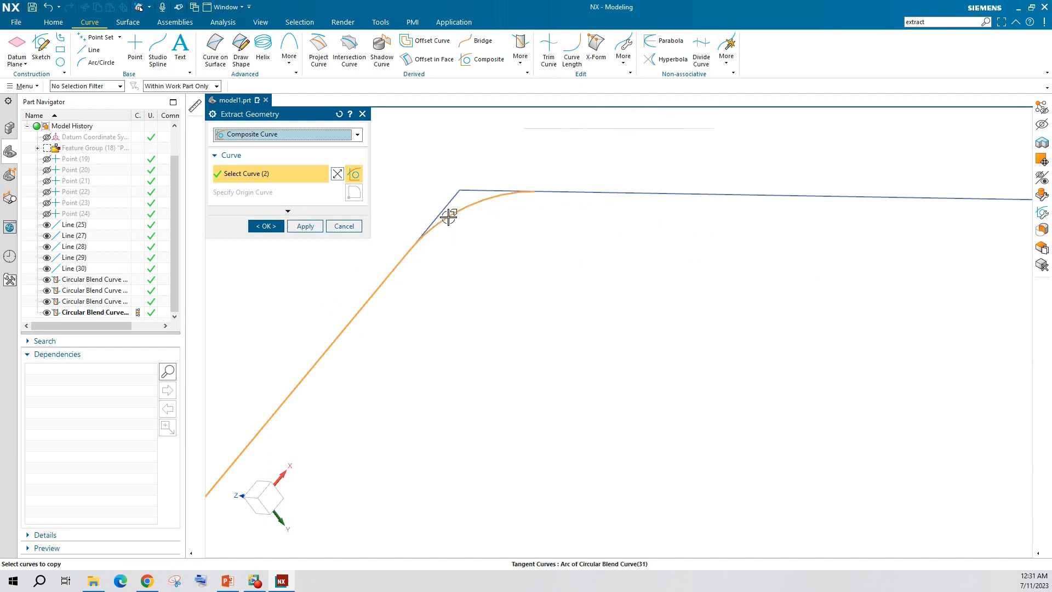
pyautogui.click(556, 192)
pyautogui.scroll(2, 482, 275)
pyautogui.scroll(-2, 480, 276)
pyautogui.scroll(-1, 479, 275)
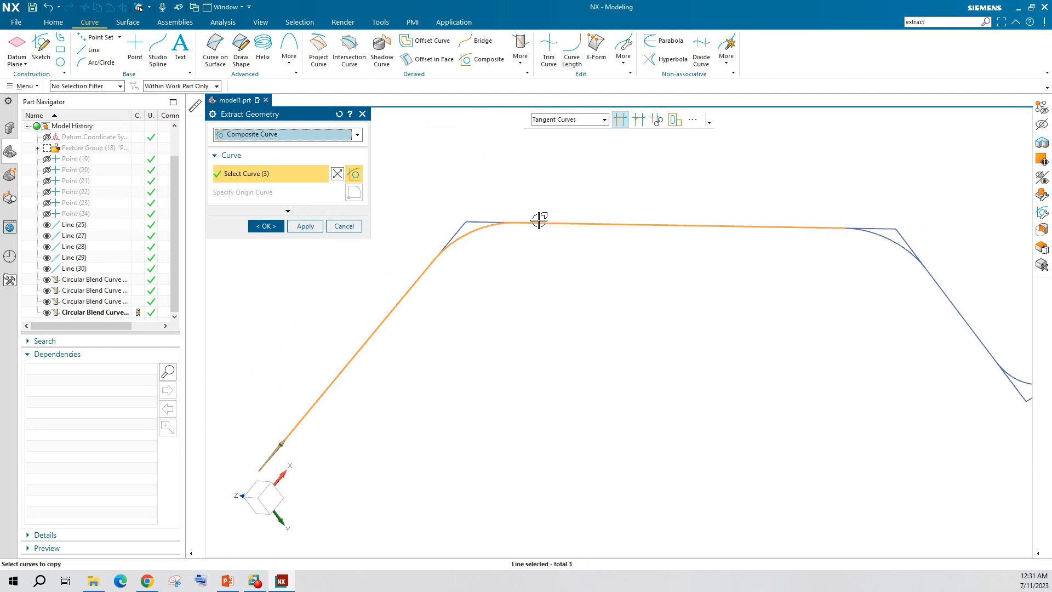
pyautogui.click(344, 226)
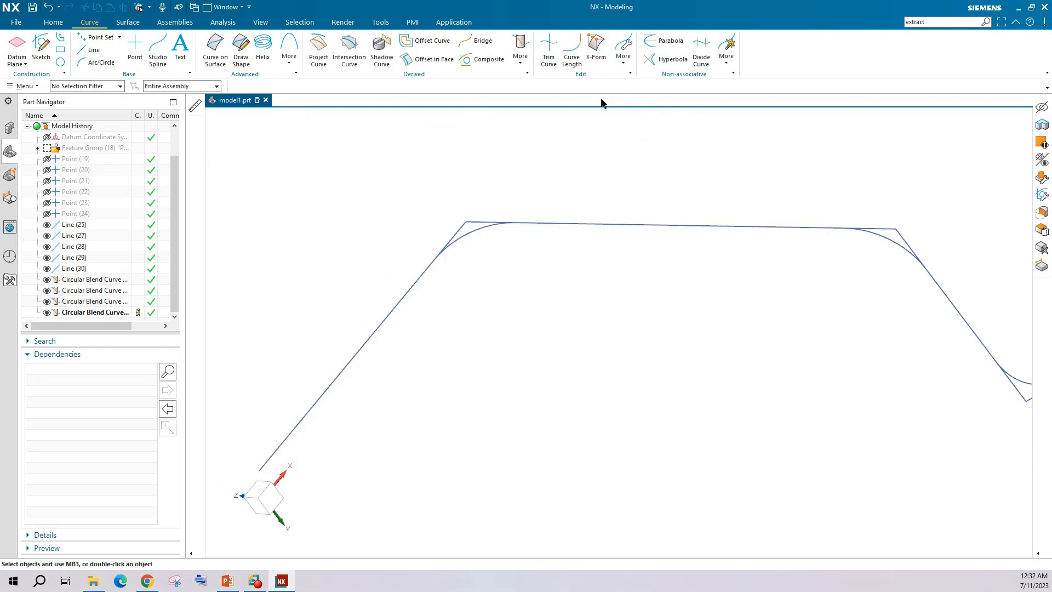
# Step: Restart Extract Geometry and try selecting line A-B and the first blend arc without Stop at Intersection
pyautogui.click(150, 7)
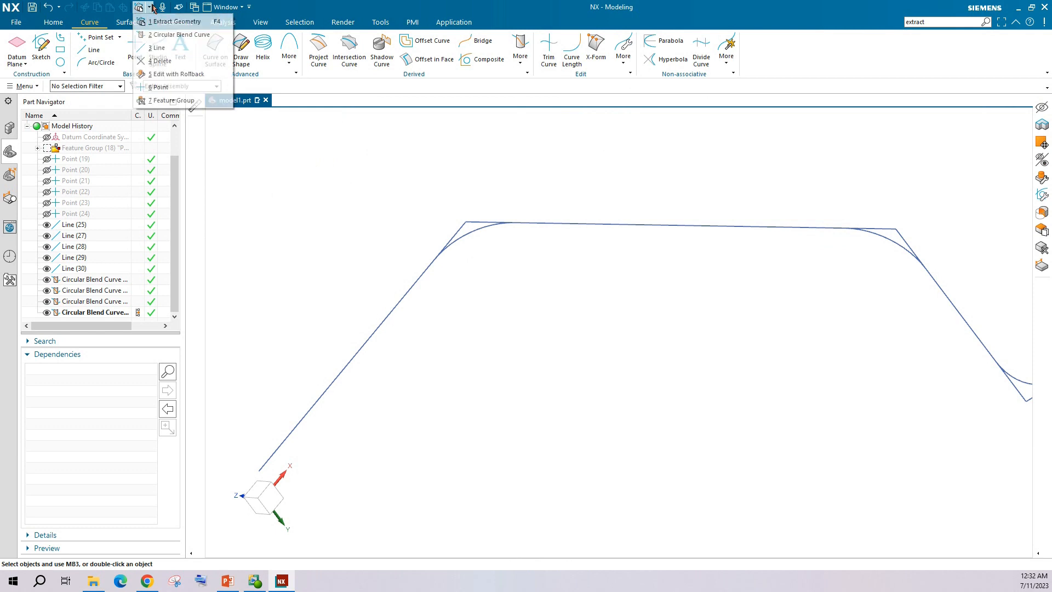
pyautogui.click(164, 33)
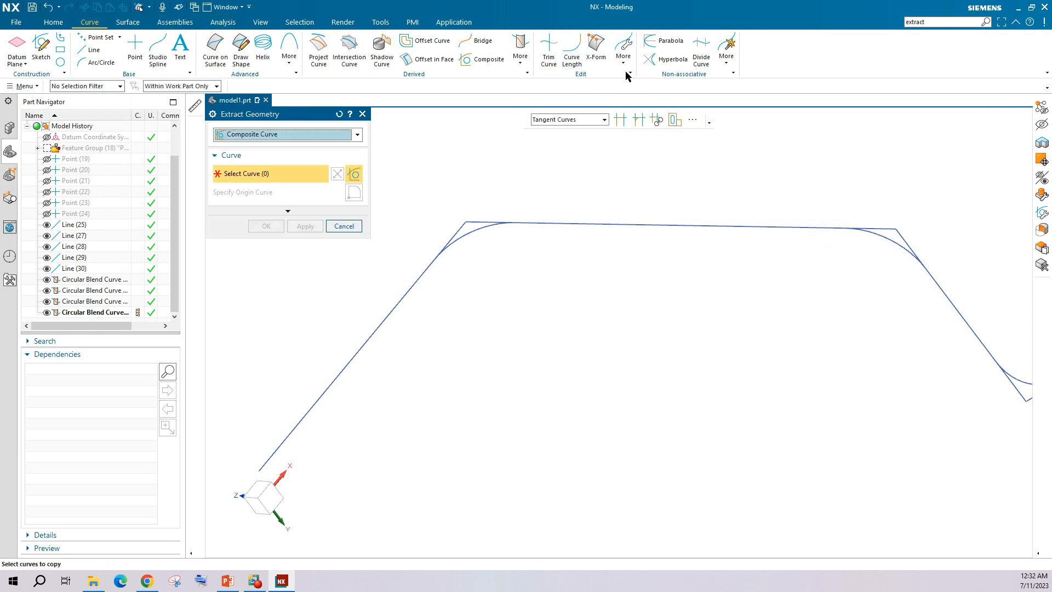
pyautogui.click(389, 314)
pyautogui.scroll(3, 467, 219)
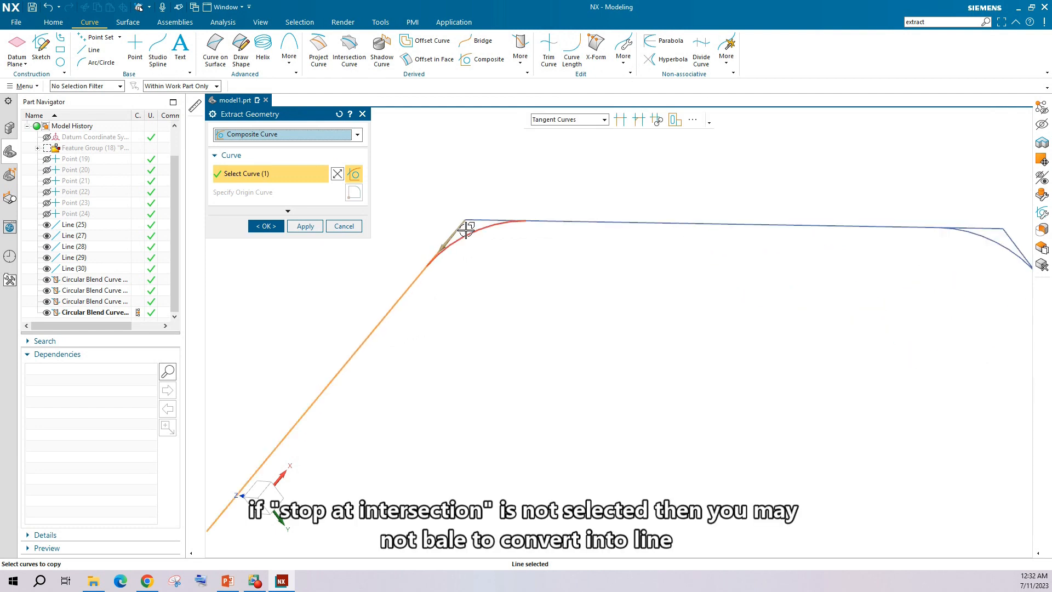
pyautogui.click(481, 232)
pyautogui.click(525, 303)
pyautogui.click(339, 227)
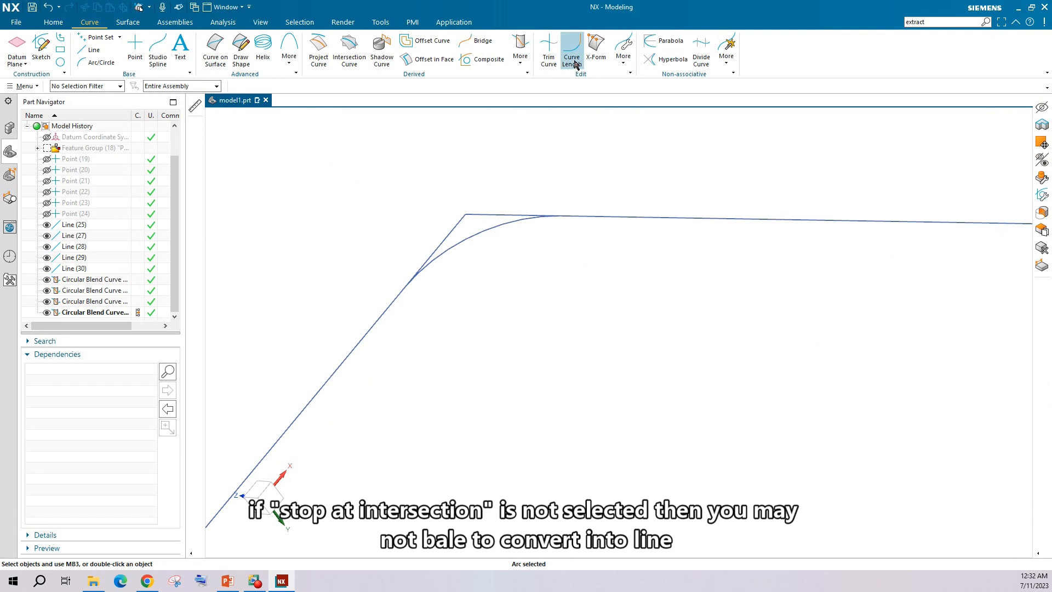
# Step: Extract the whole rounded pipe path as one composite curve, selecting the tangent chain from line A-B with Follow Fillet enabled
pyautogui.click(139, 7)
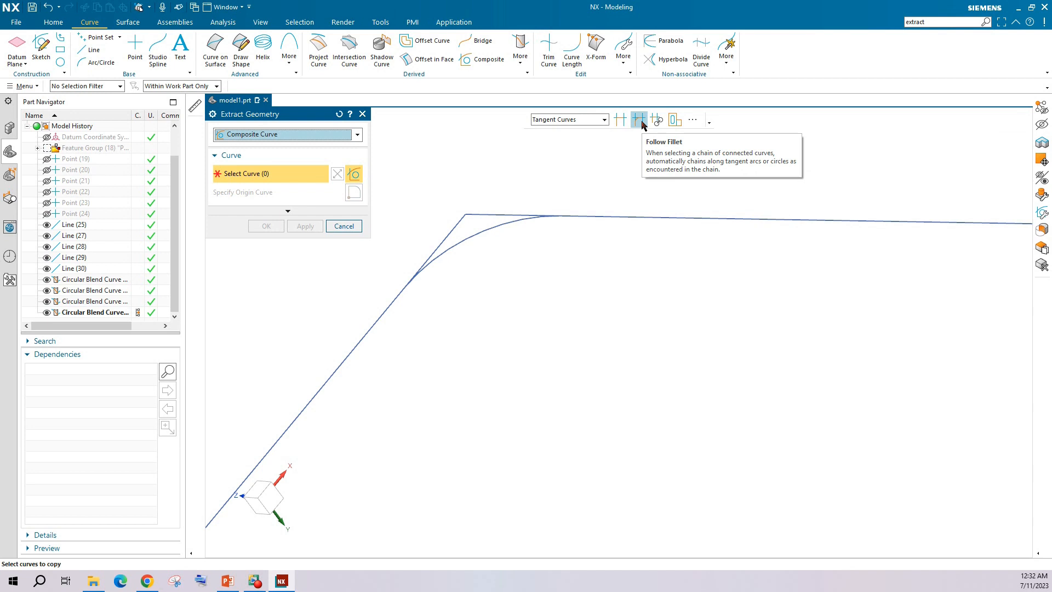
pyautogui.click(643, 125)
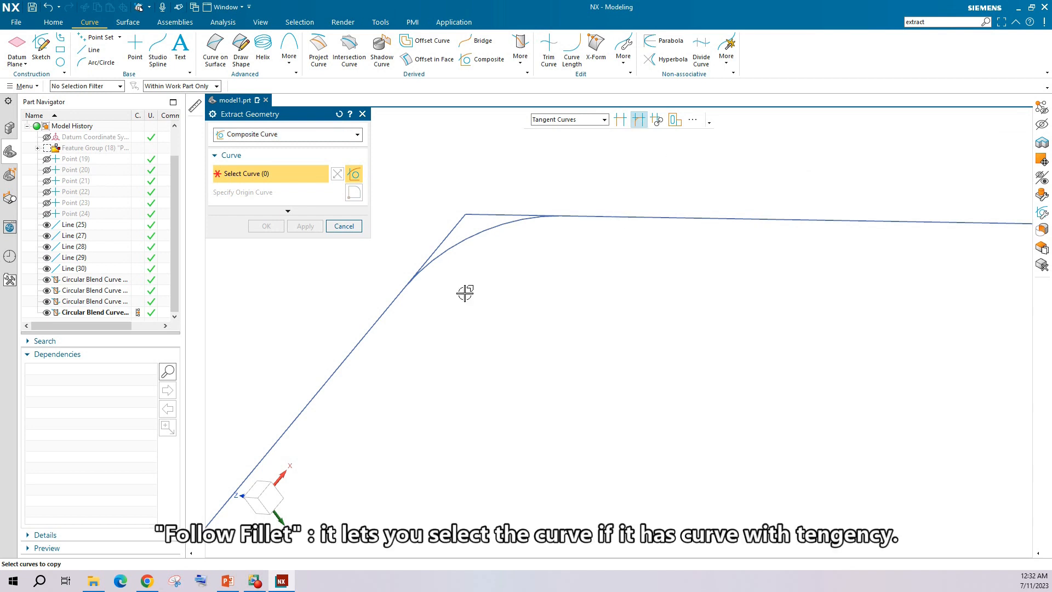
pyautogui.click(381, 324)
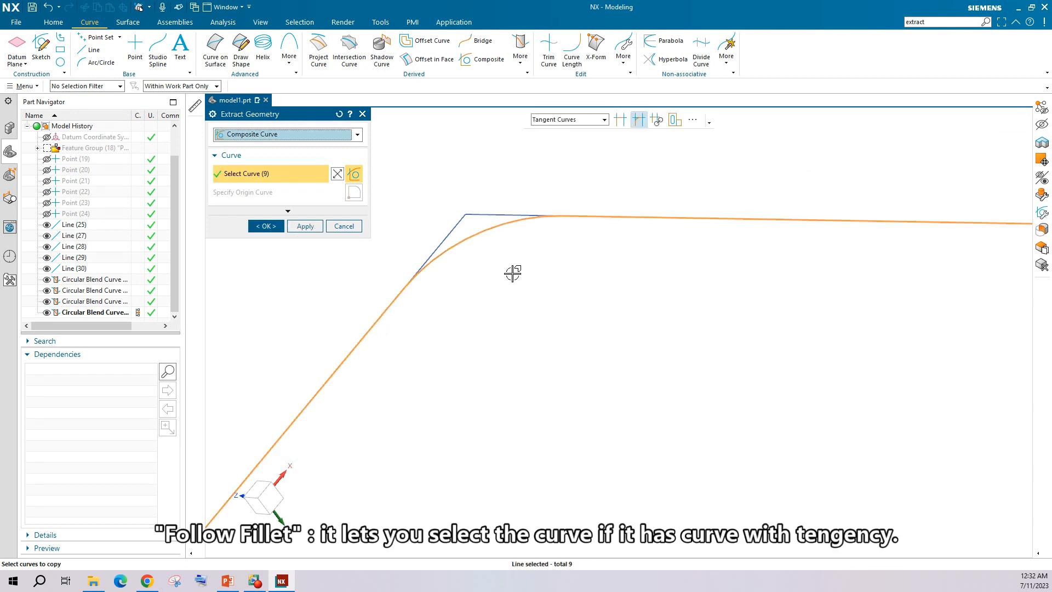
pyautogui.scroll(-5, 495, 265)
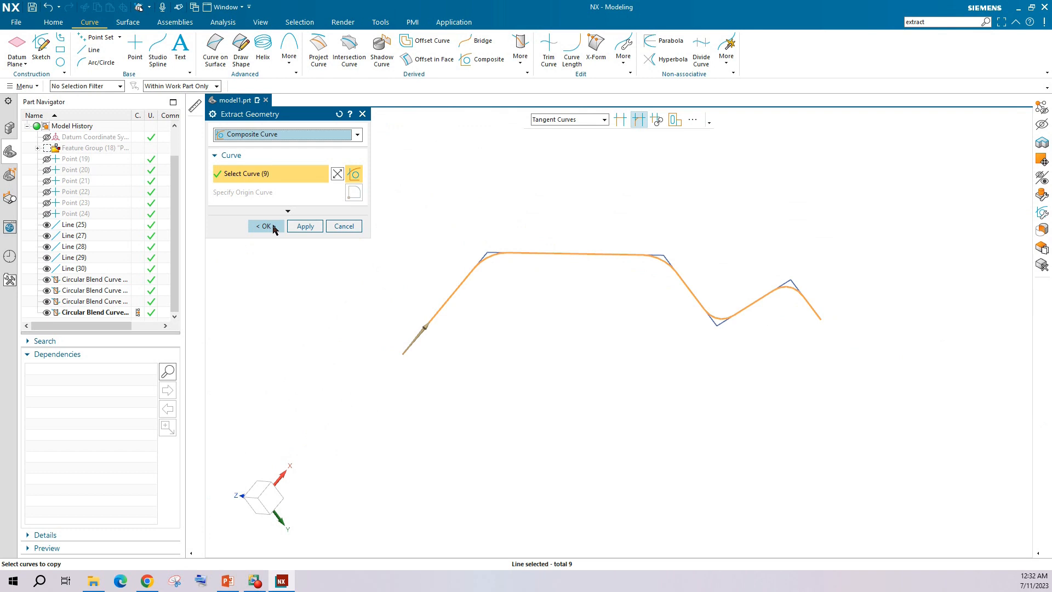
pyautogui.click(270, 226)
pyautogui.scroll(-1, 107, 301)
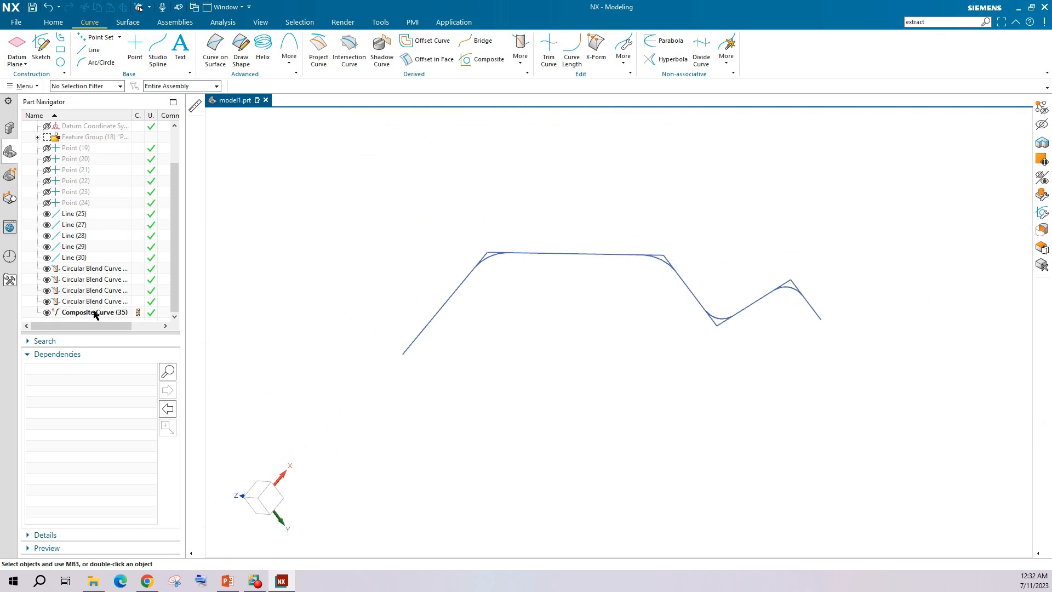
# Step: Hide the extracted composite curve of the pipe path
pyautogui.click(95, 313)
pyautogui.rightClick(90, 313)
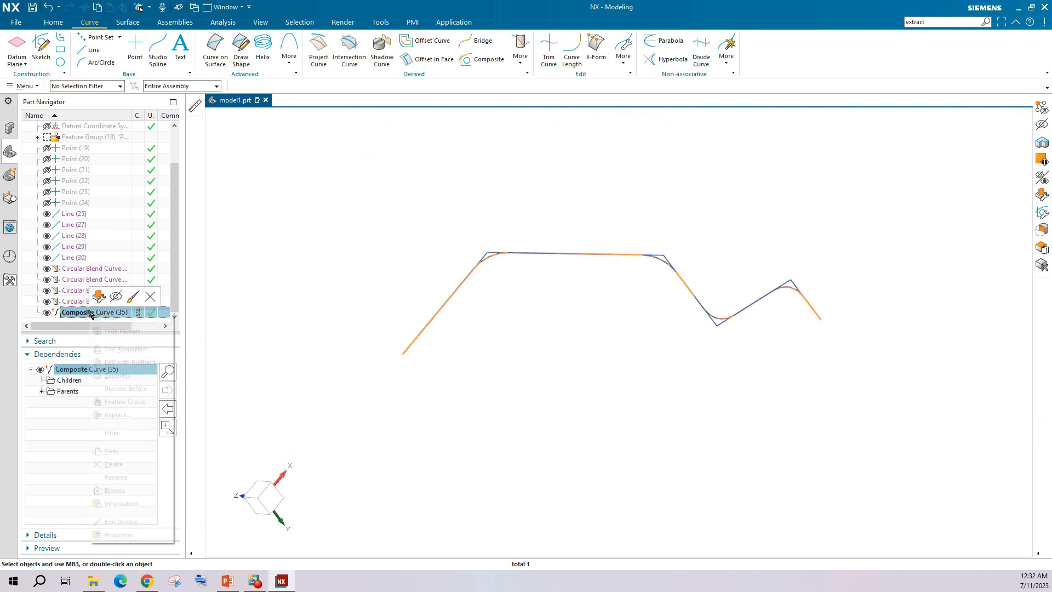
pyautogui.click(116, 300)
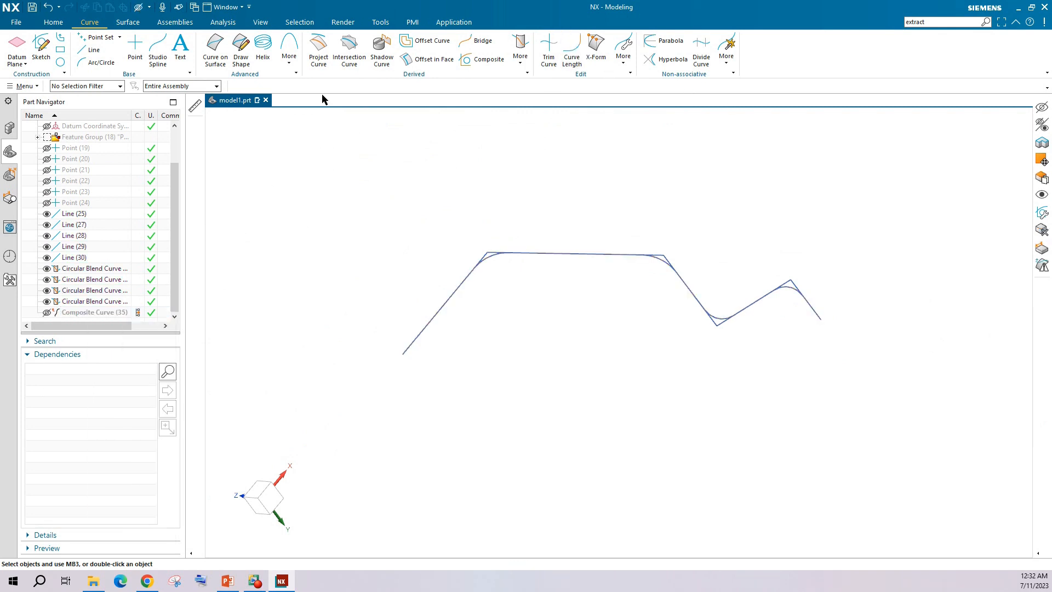
# Step: Extract the rounded pipe path again as a second composite curve, picking lines and blend arcs in sequence with Stop at Intersection enabled
pyautogui.click(151, 7)
pyautogui.click(167, 34)
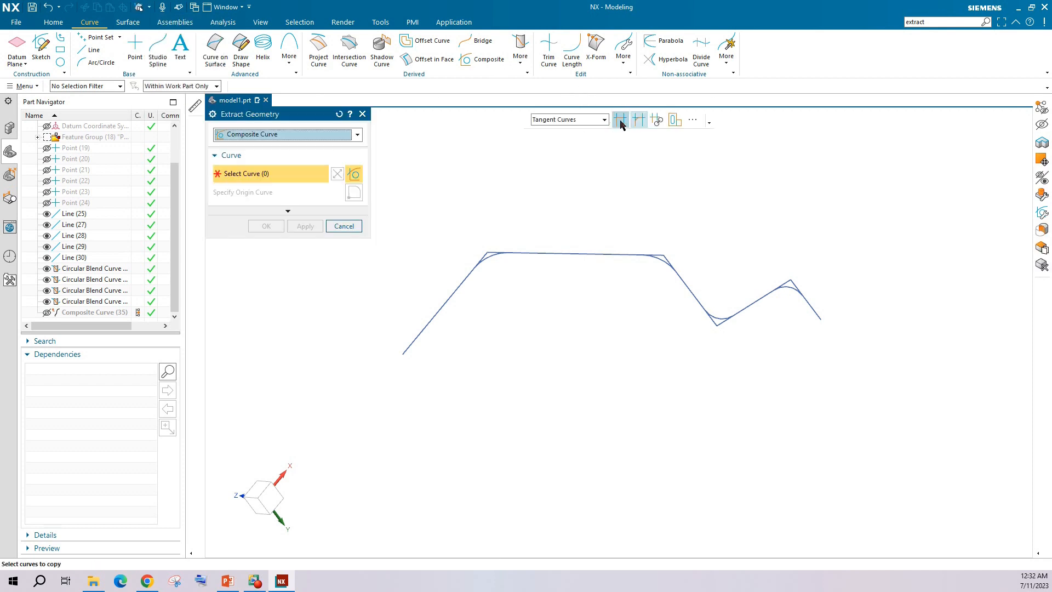
pyautogui.click(463, 287)
pyautogui.scroll(4, 489, 260)
pyautogui.click(484, 262)
pyautogui.click(558, 251)
pyautogui.click(893, 262)
pyautogui.click(946, 313)
pyautogui.keyDown('shift'); pyautogui.moveTo(873, 329); pyautogui.dragTo(409, 327, button='middle'); pyautogui.keyUp('shift')
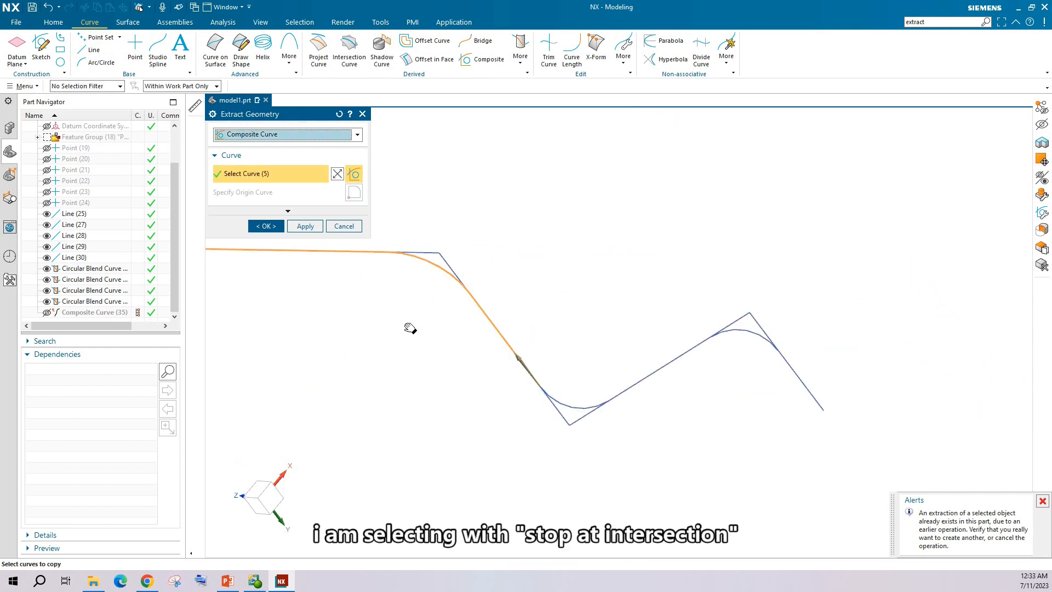
pyautogui.click(572, 406)
pyautogui.click(636, 380)
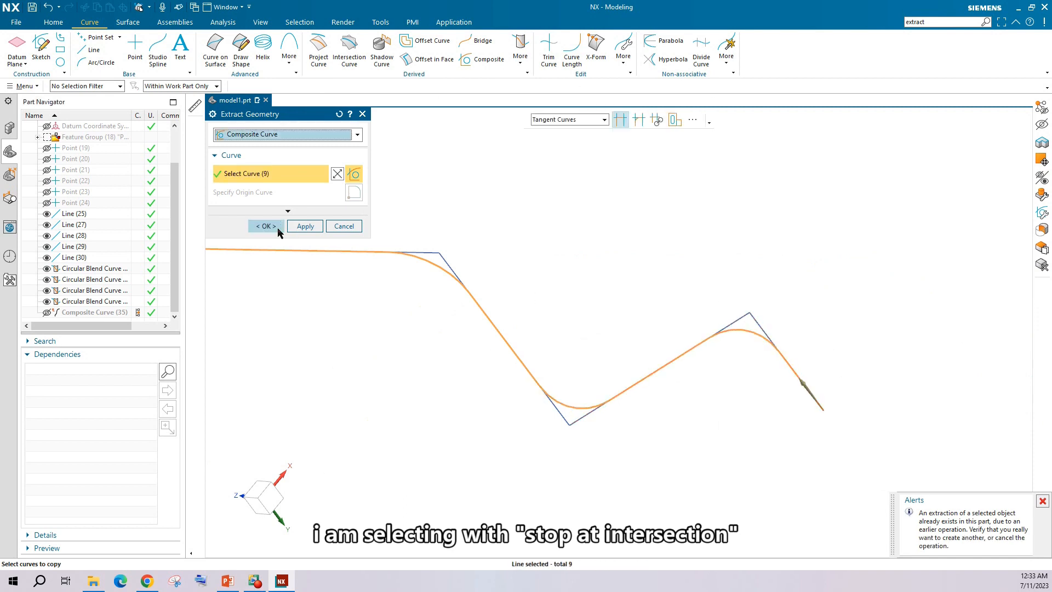
pyautogui.click(269, 227)
pyautogui.scroll(2, 786, 300)
pyautogui.scroll(-8, 823, 311)
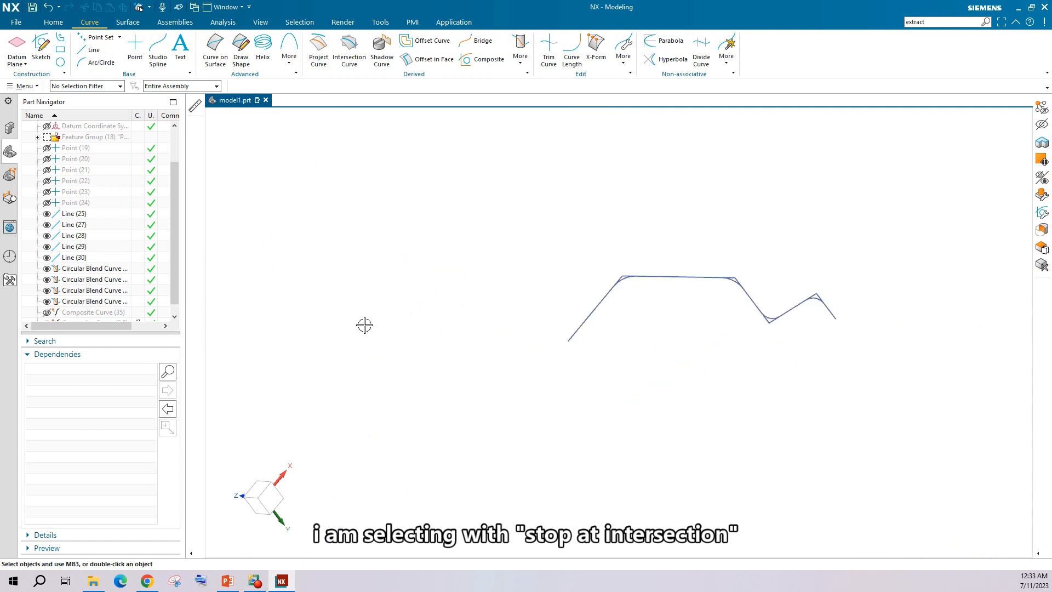
# Step: Show the hidden first composite curve again alongside the second one
pyautogui.scroll(-1, 104, 310)
pyautogui.click(92, 317)
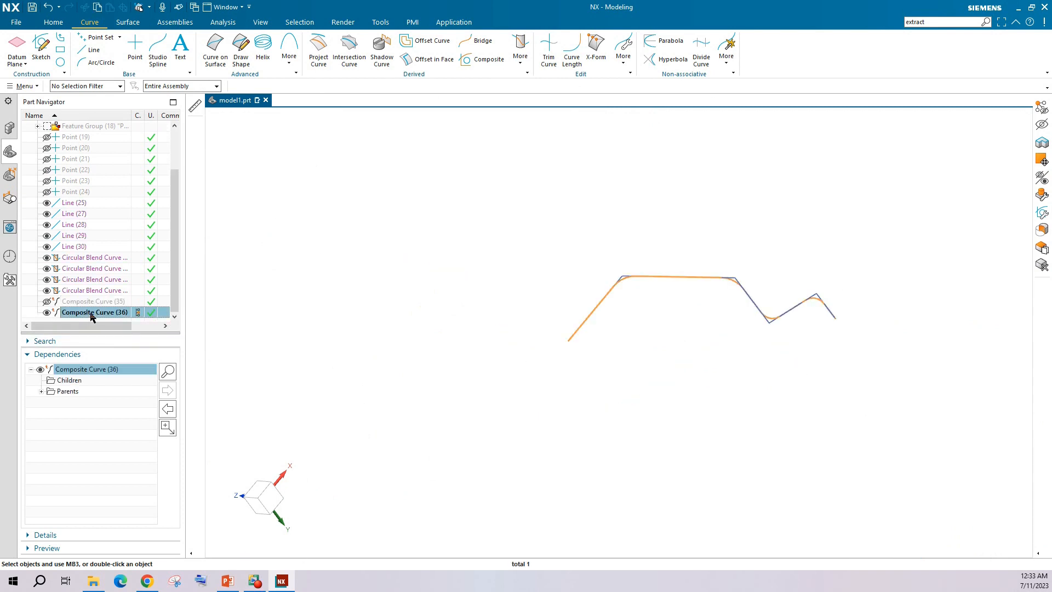
pyautogui.rightClick(87, 302)
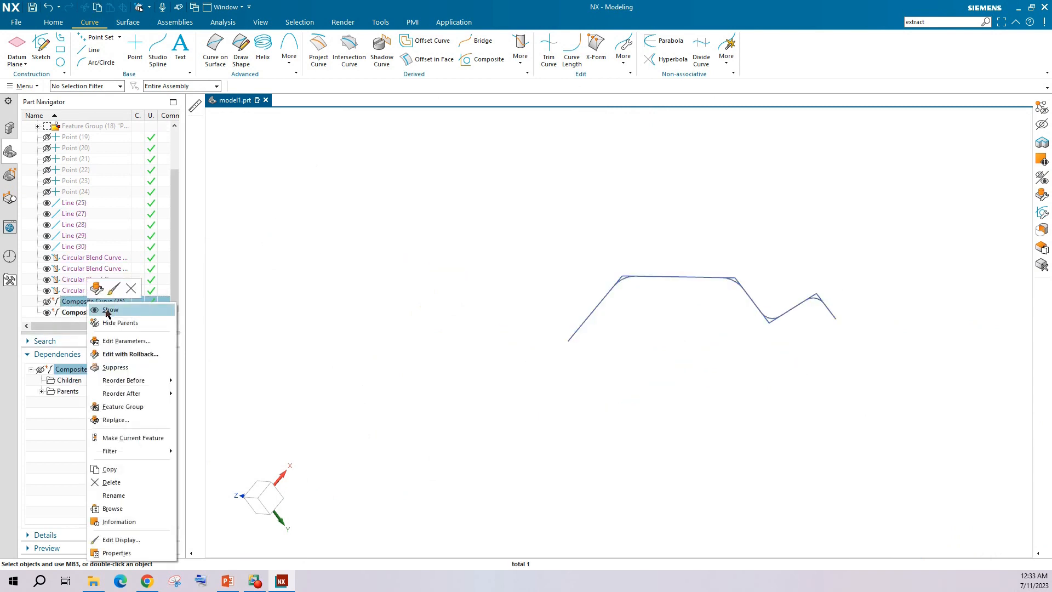
pyautogui.click(105, 309)
# Step: Compare the two composite curves by highlighting each one alternately in the model
pyautogui.click(92, 303)
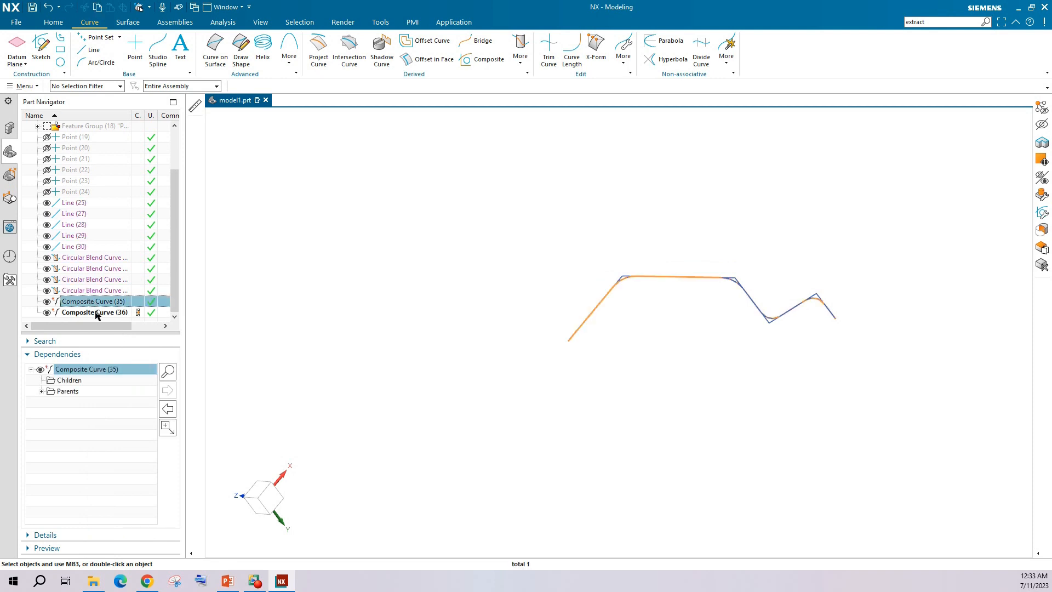
pyautogui.click(95, 312)
pyautogui.scroll(4, 805, 304)
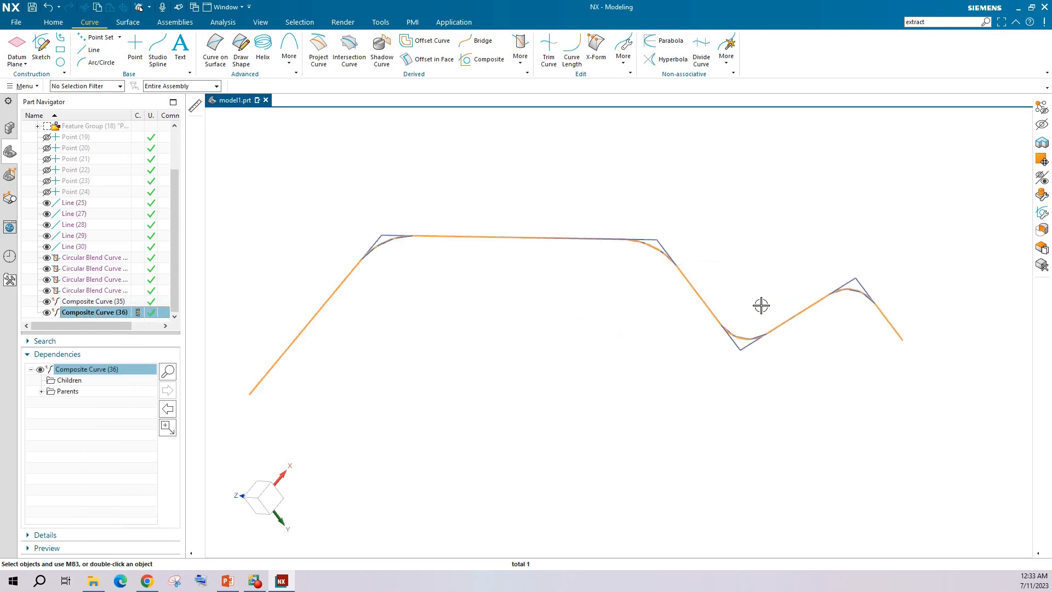
pyautogui.click(97, 314)
pyautogui.click(97, 302)
pyautogui.click(97, 313)
pyautogui.click(99, 302)
pyautogui.click(99, 314)
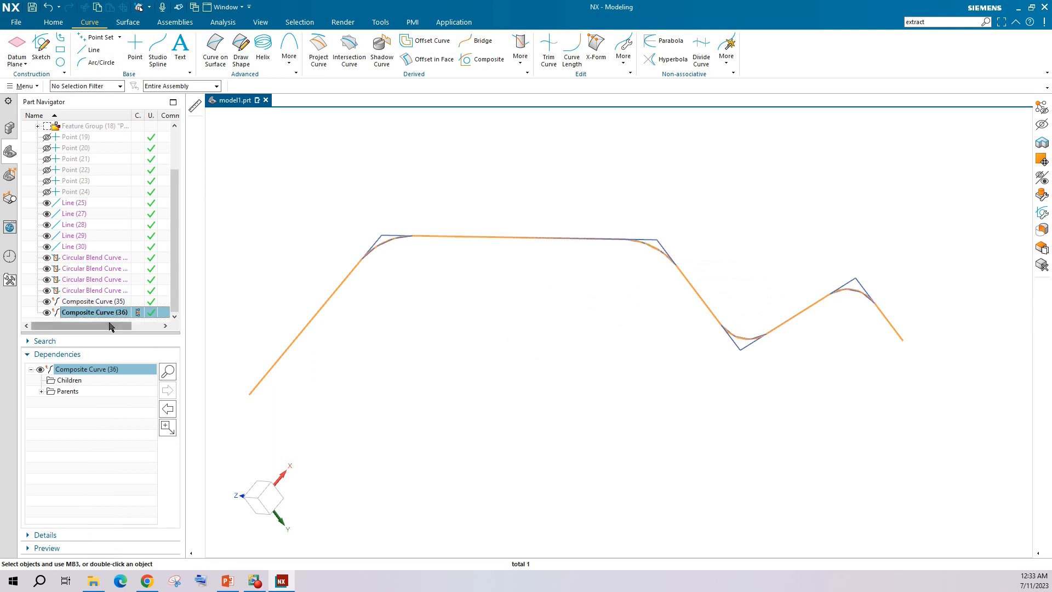
# Step: Delete the second composite curve and hide all parent features of the first one
pyautogui.rightClick(109, 313)
pyautogui.click(169, 297)
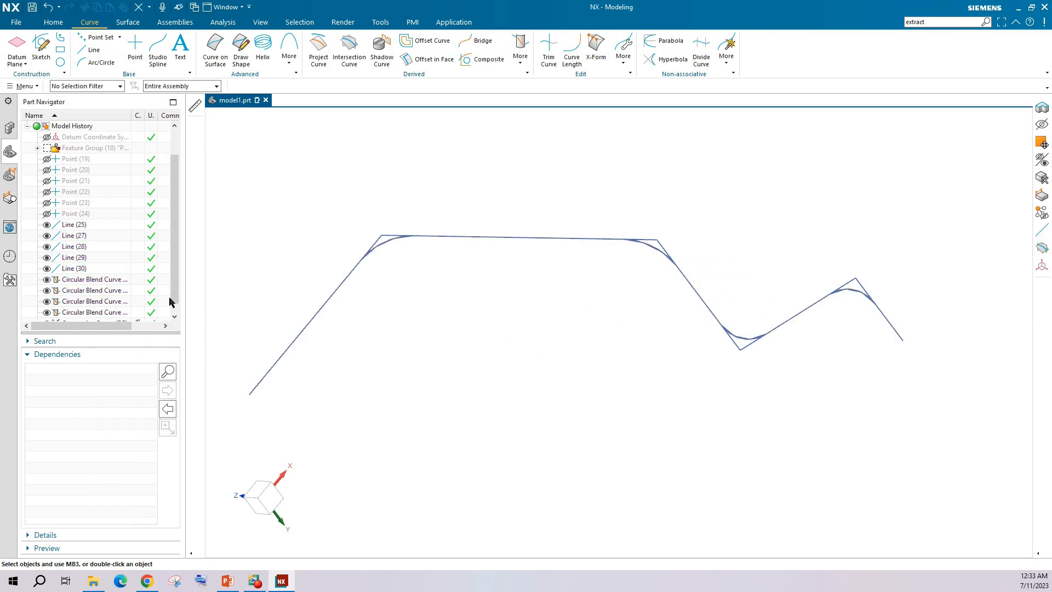
pyautogui.rightClick(86, 316)
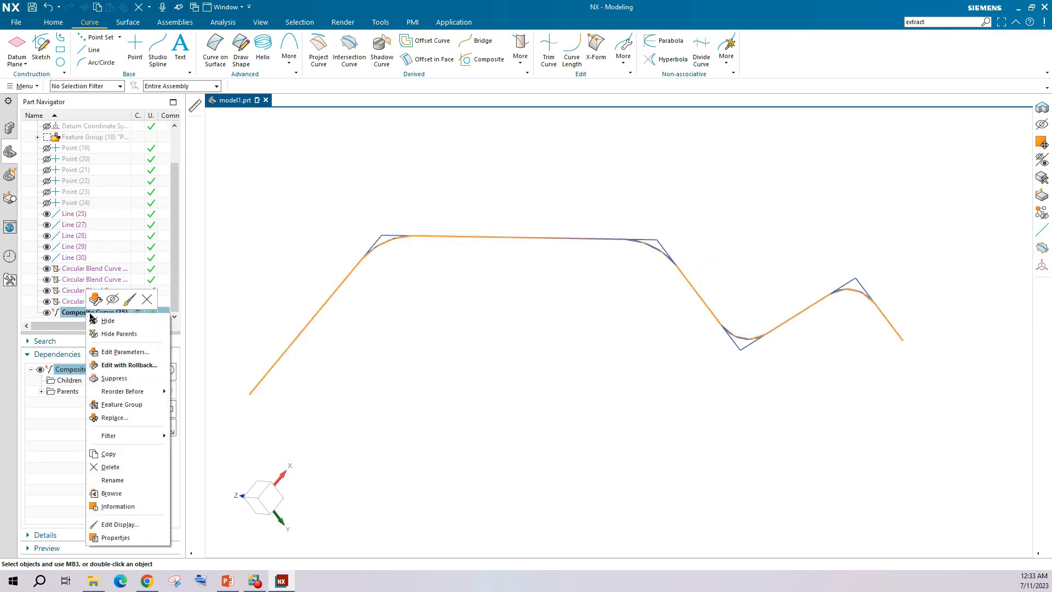
pyautogui.click(119, 334)
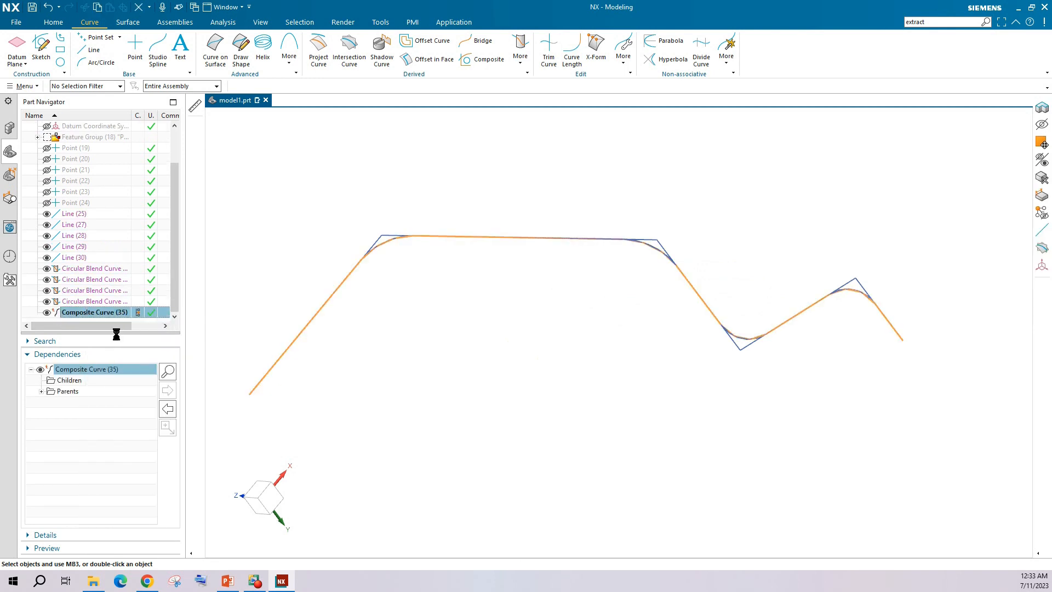
pyautogui.click(329, 300)
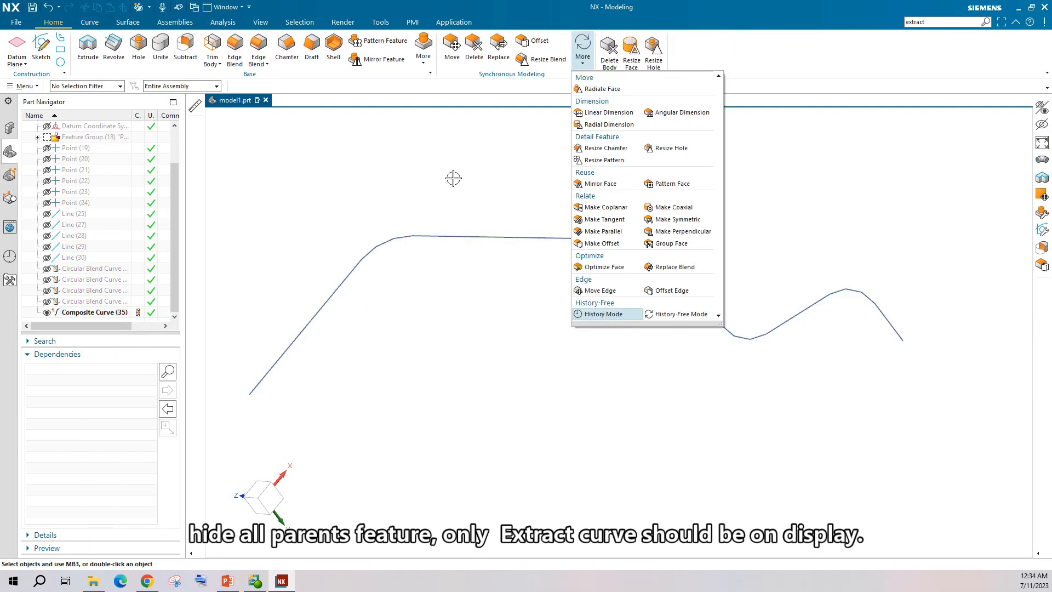
# Step: Start a Tube feature, check the points table on the PowerPoint slide, and set outer diameter 22 mm and inner diameter 20 mm
pyautogui.click(453, 178)
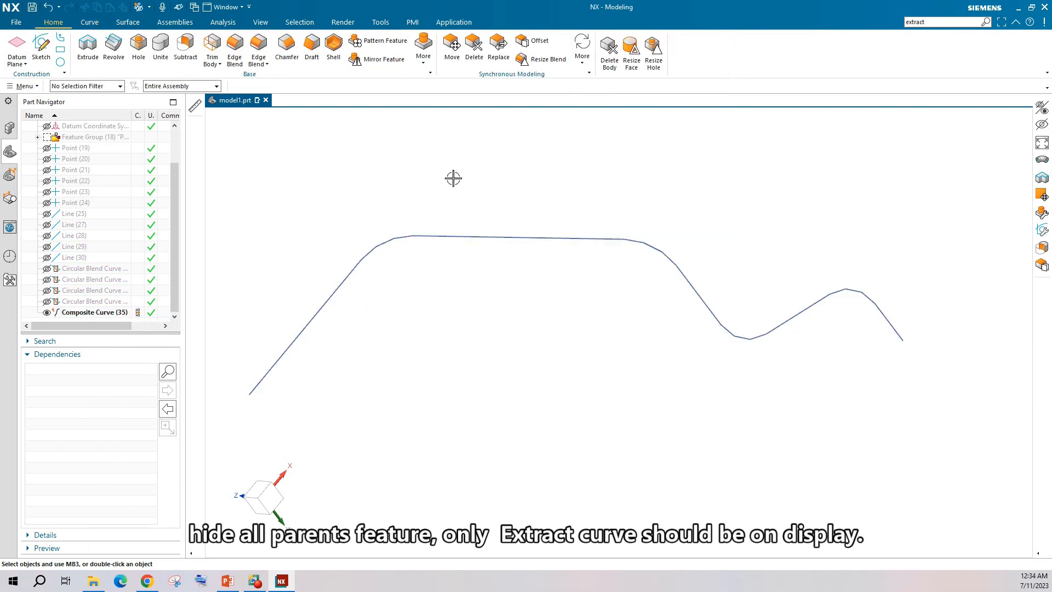
pyautogui.click(23, 86)
pyautogui.moveTo(33, 139)
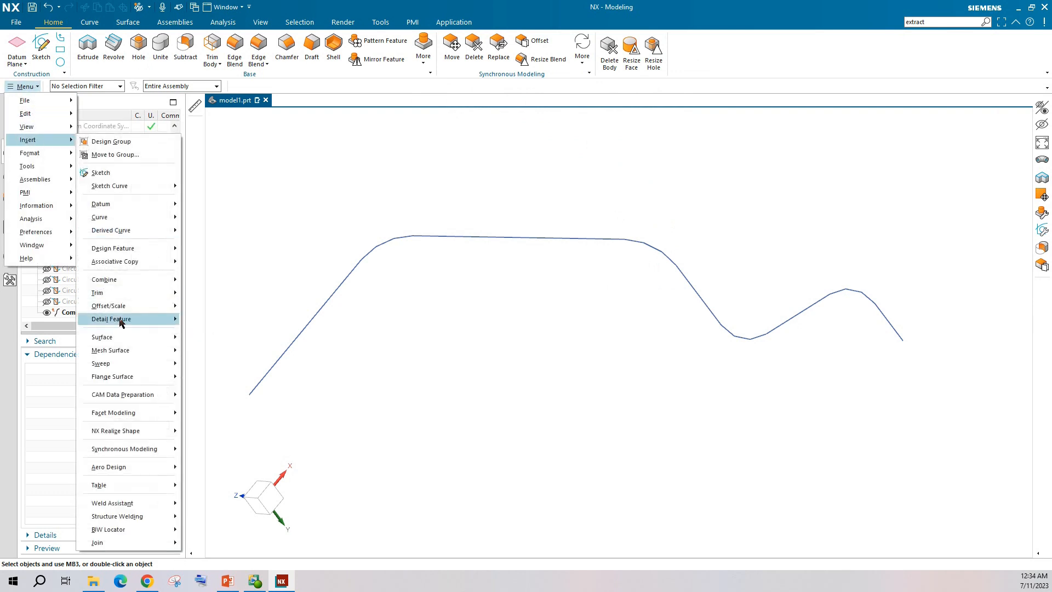
pyautogui.moveTo(126, 363)
pyautogui.click(216, 430)
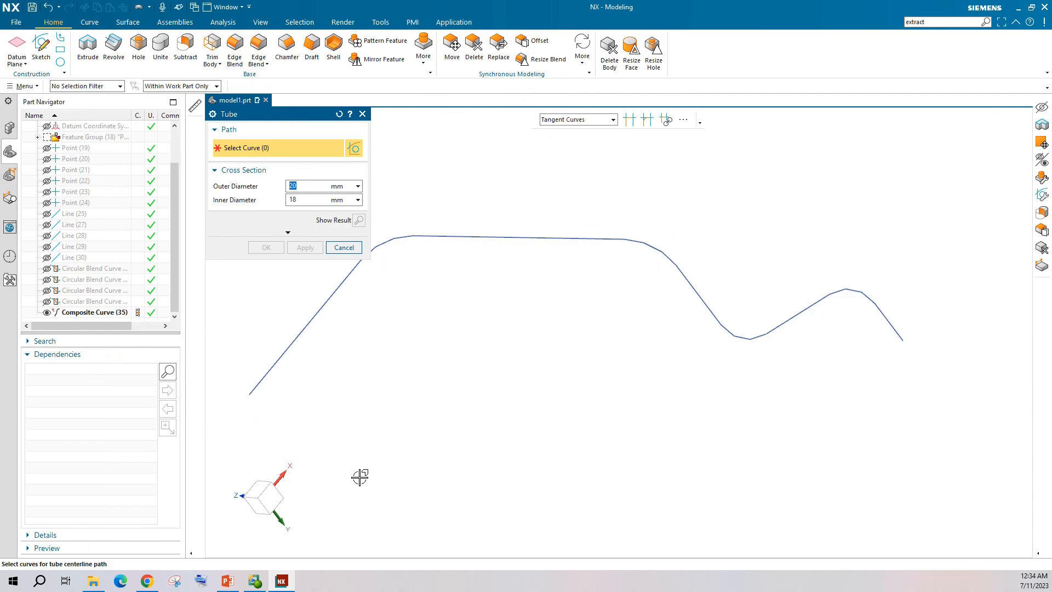
pyautogui.click(227, 581)
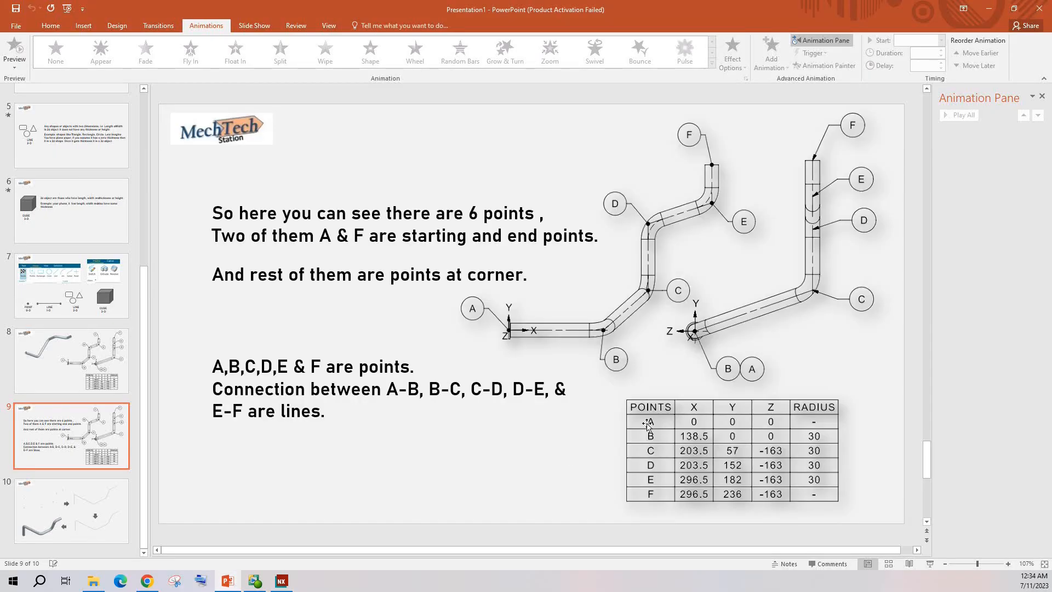
pyautogui.click(281, 582)
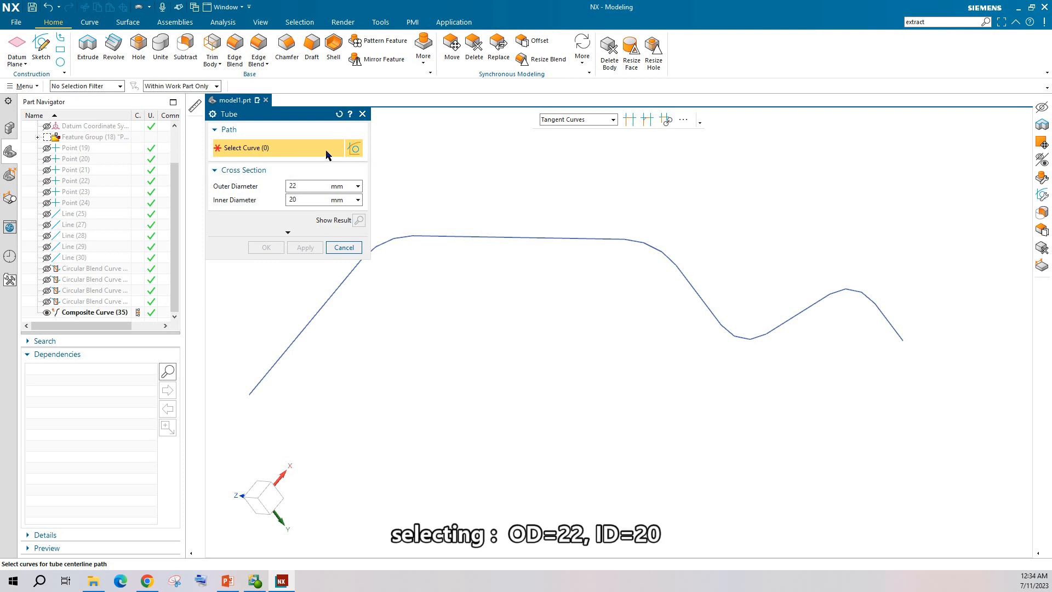
# Step: Create the tube along the whole composite curve, selecting its path with the Tangent Curves rule
pyautogui.click(567, 120)
pyautogui.click(566, 145)
pyautogui.click(302, 329)
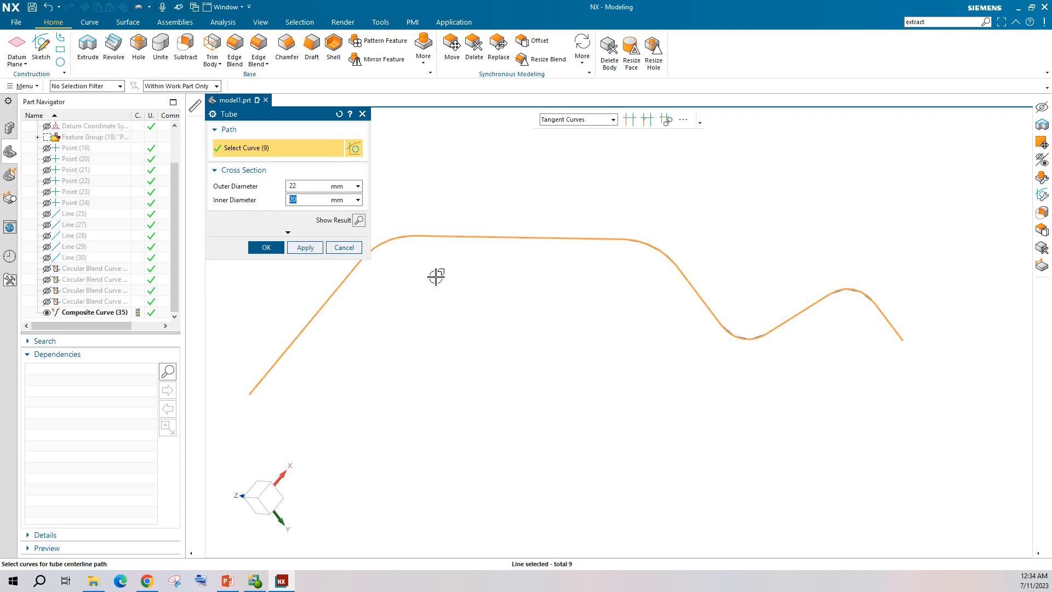
pyautogui.click(260, 248)
pyautogui.scroll(3, 484, 288)
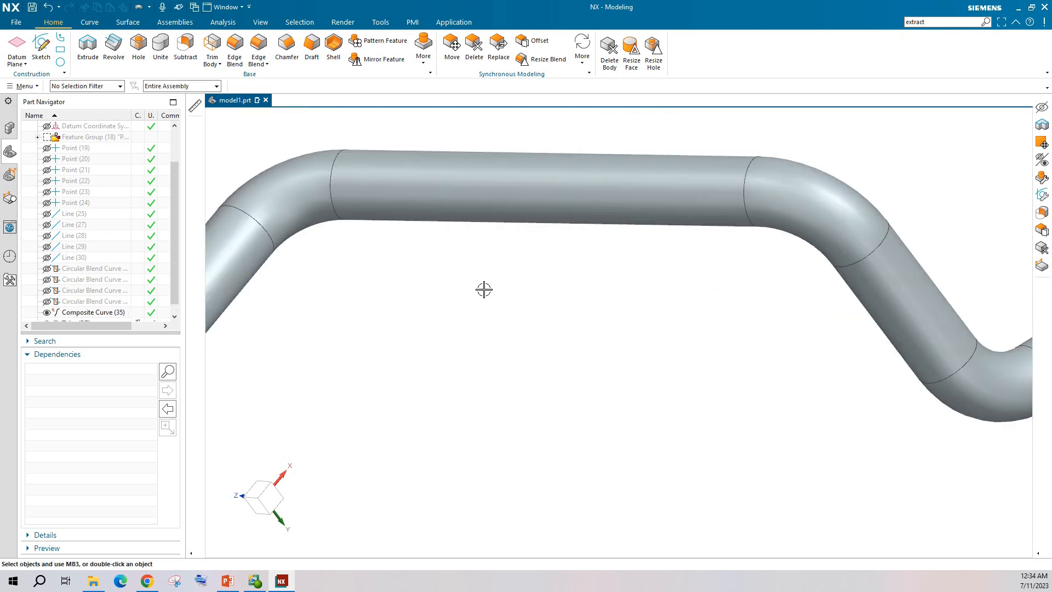
pyautogui.scroll(-5, 496, 272)
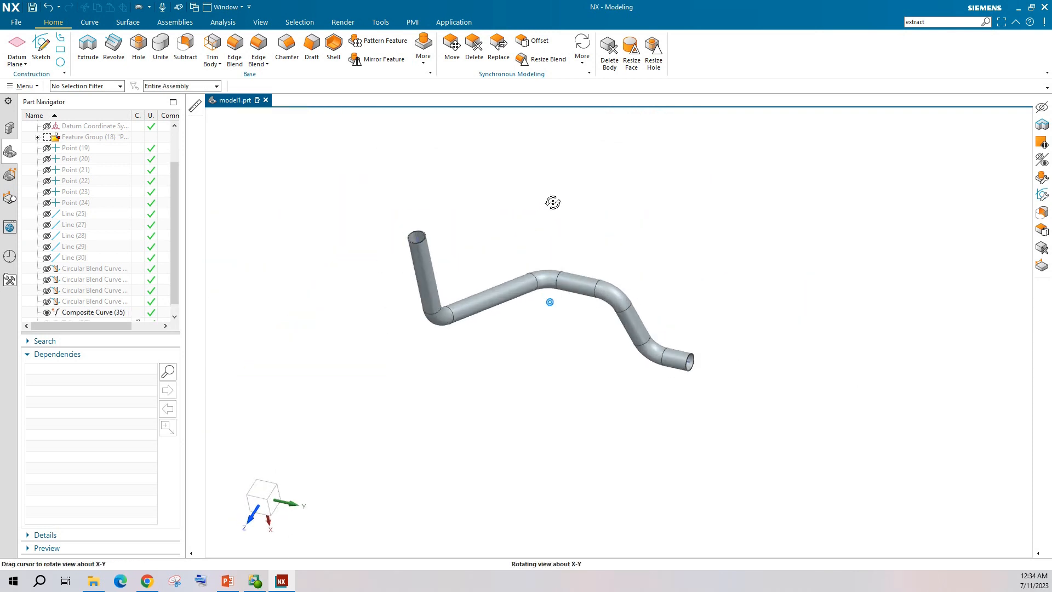